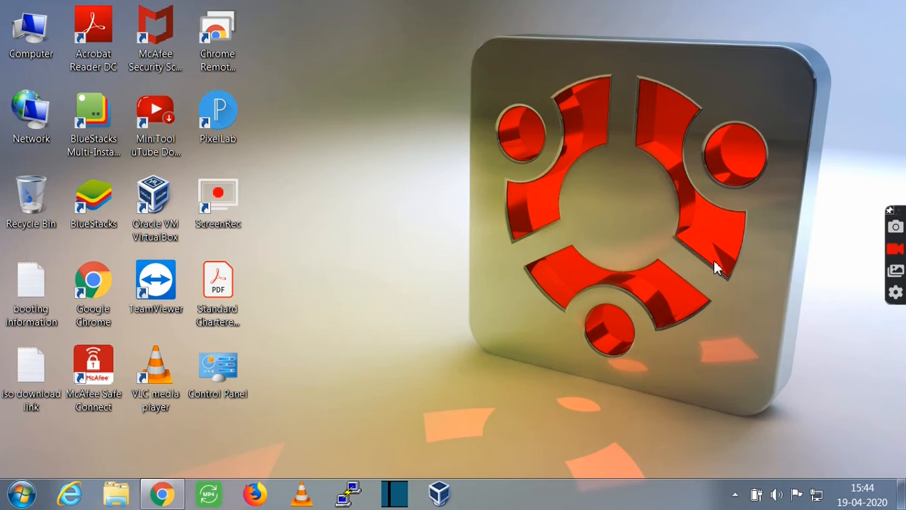
# Launch the VirtualBox Manager and dismiss the new-version update notice.
pyautogui.click(440, 494)
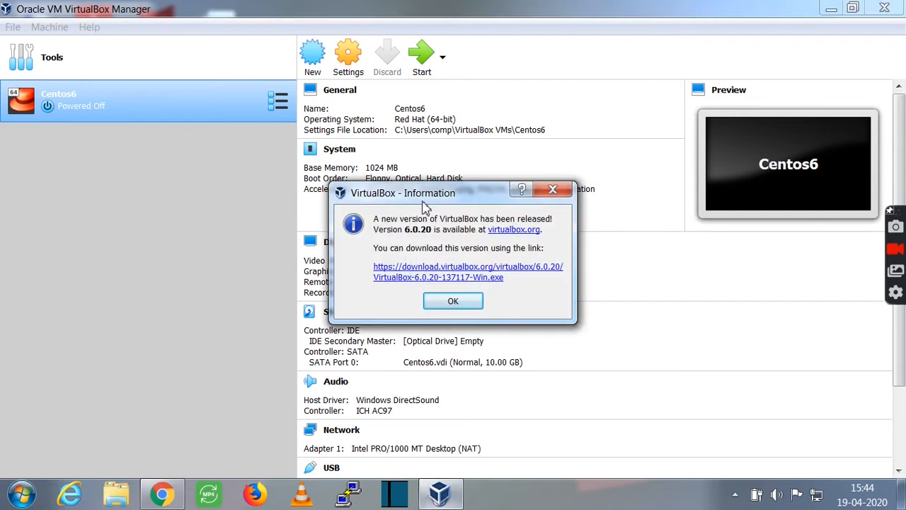
pyautogui.click(467, 305)
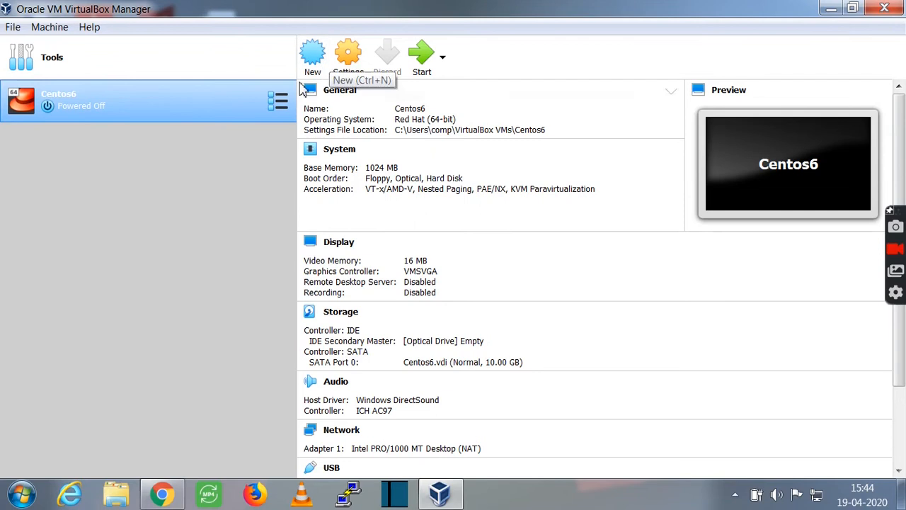
# Create a Red Hat 64-bit VM named Centos7 with 1024 MB memory and a 10 GB VDI disk.
pyautogui.click(313, 63)
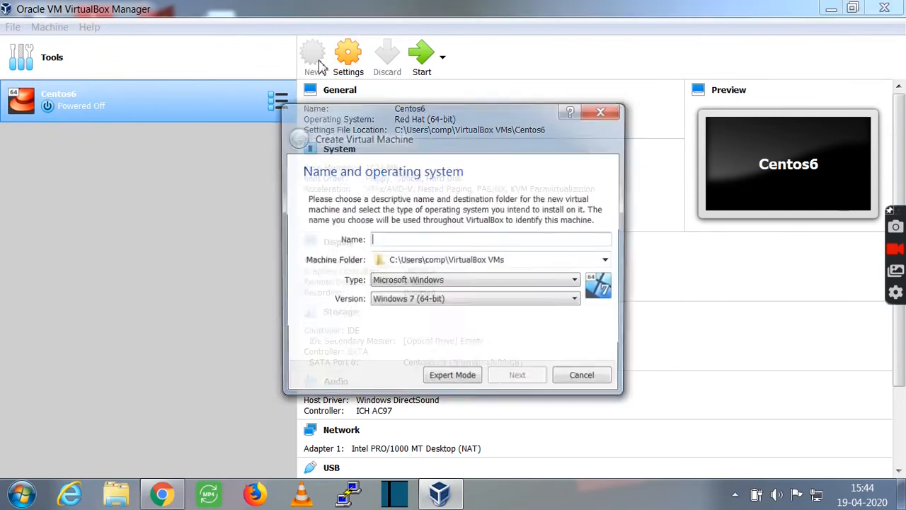
pyautogui.write('Centos7')
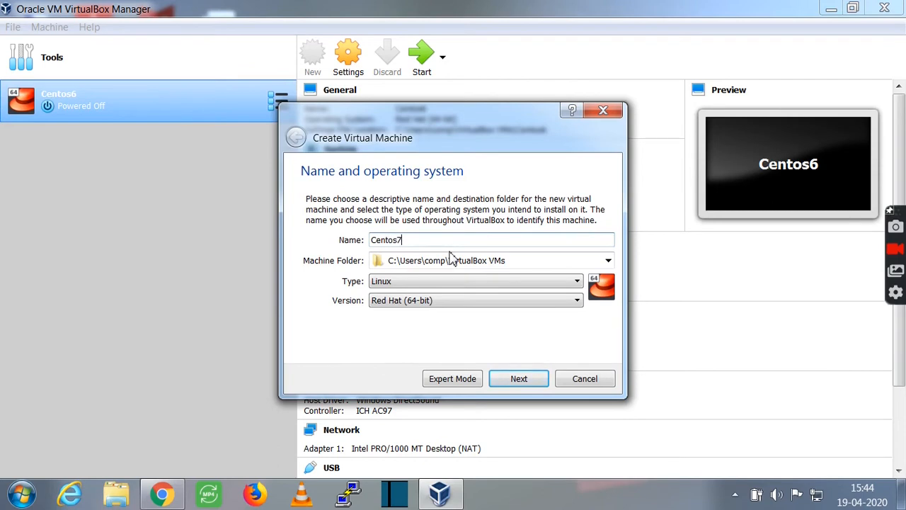
pyautogui.click(537, 379)
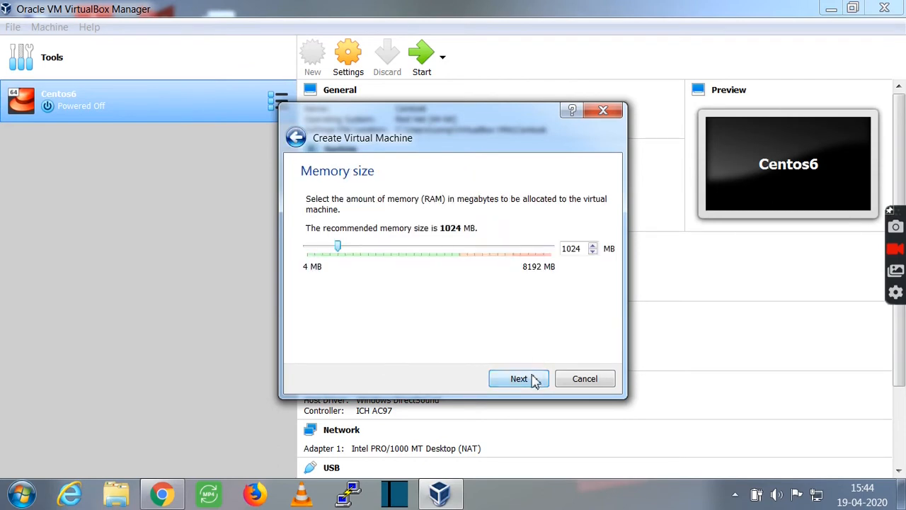
pyautogui.click(535, 380)
pyautogui.click(535, 380)
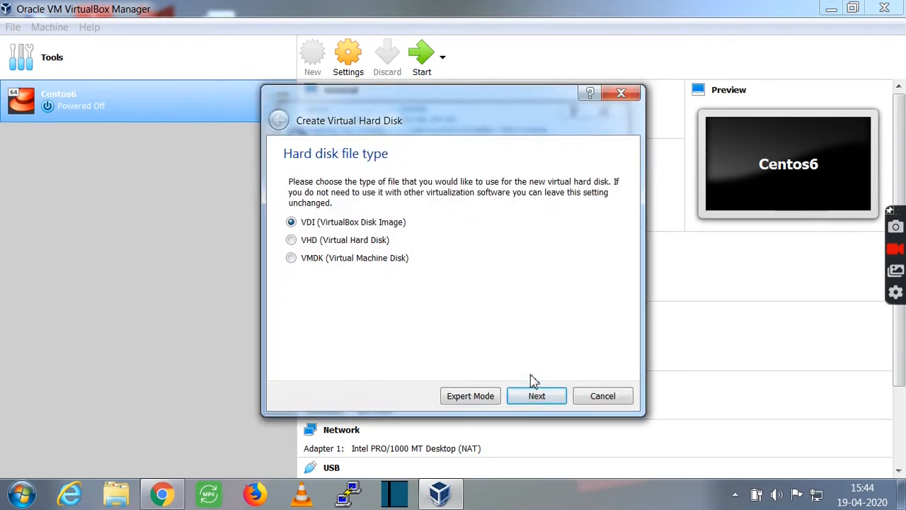
pyautogui.click(536, 398)
pyautogui.click(536, 398)
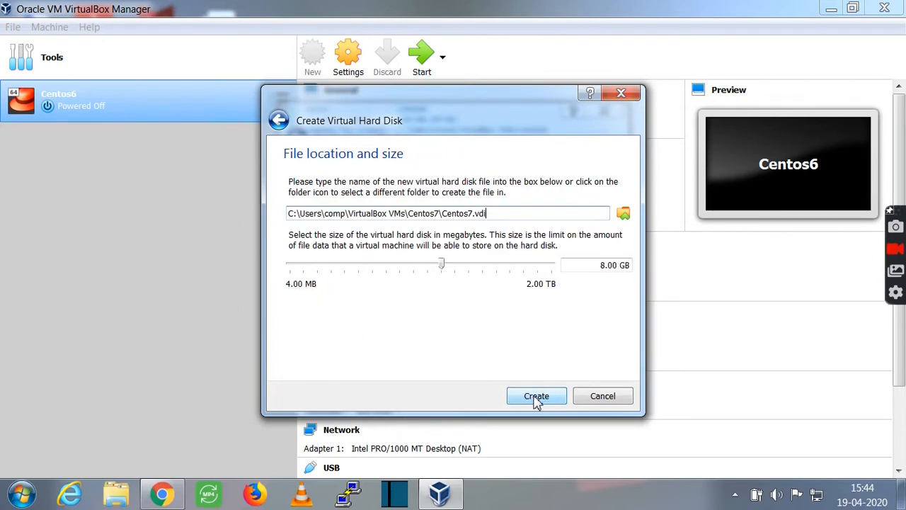
pyautogui.doubleClick(600, 265)
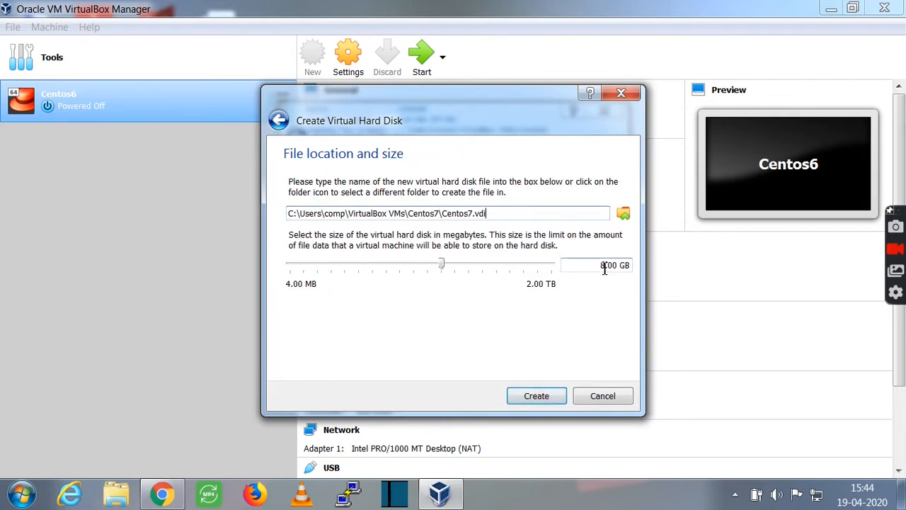
pyautogui.write('10')
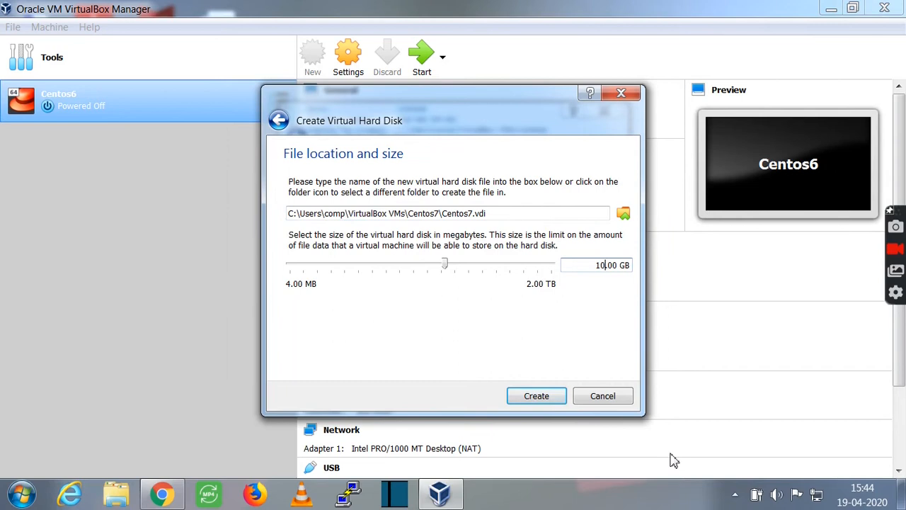
pyautogui.click(558, 399)
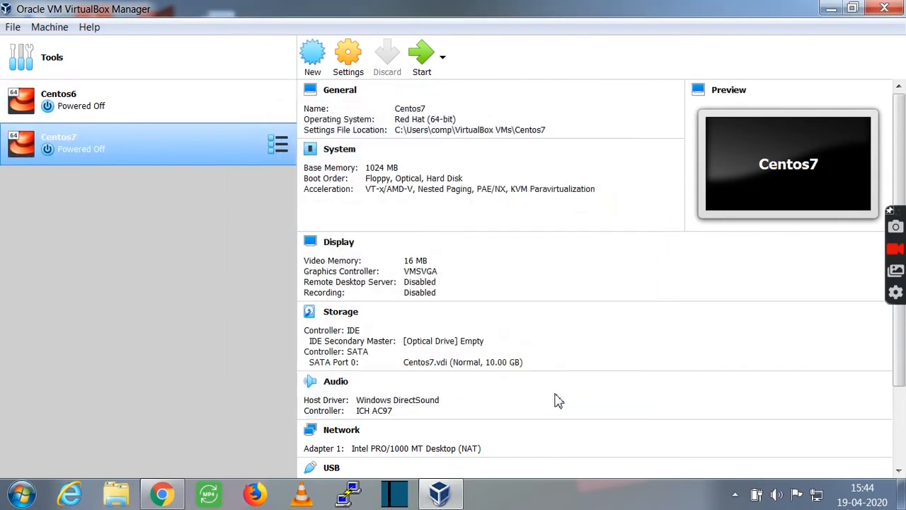
# Set Centos7's System pointing device to USB Tablet and save the settings.
pyautogui.click(349, 57)
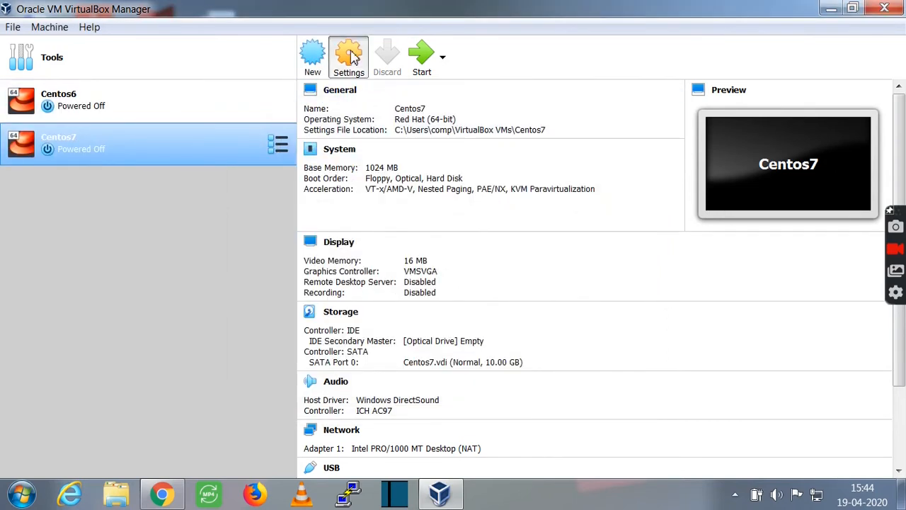
pyautogui.click(309, 126)
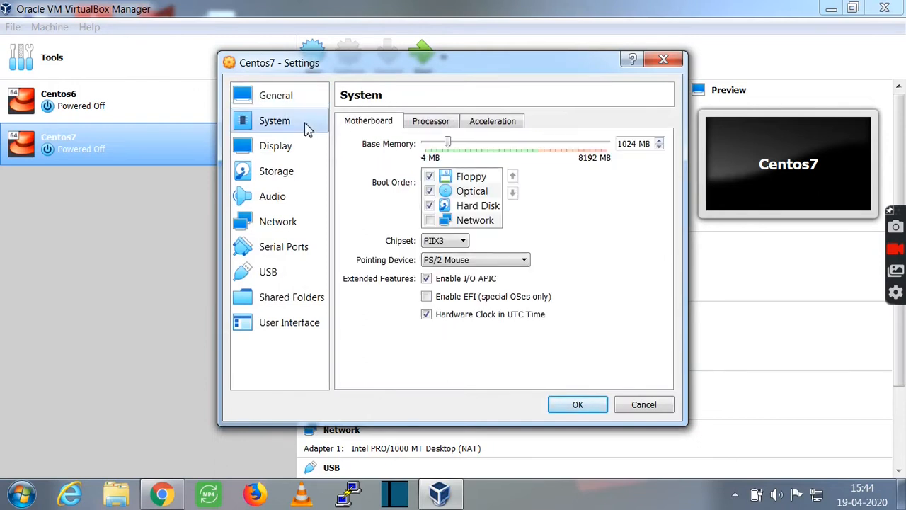
pyautogui.click(466, 260)
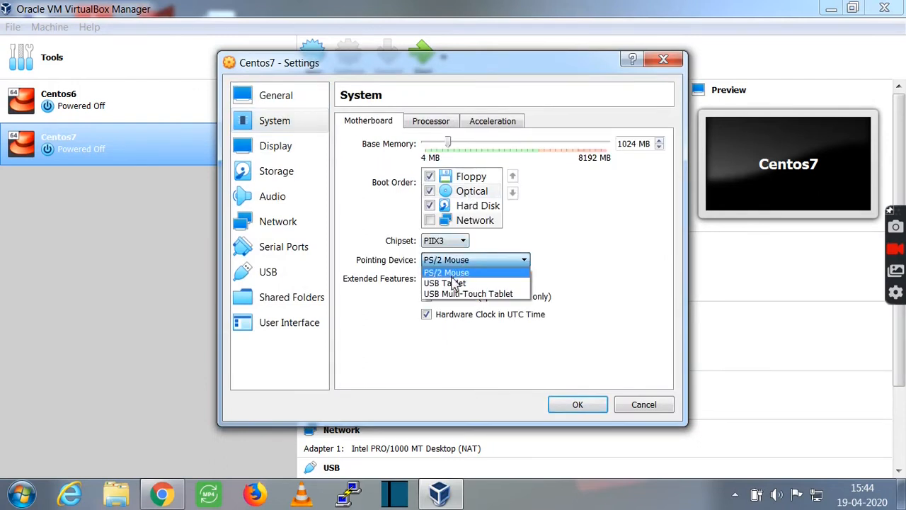
pyautogui.click(450, 283)
pyautogui.click(577, 405)
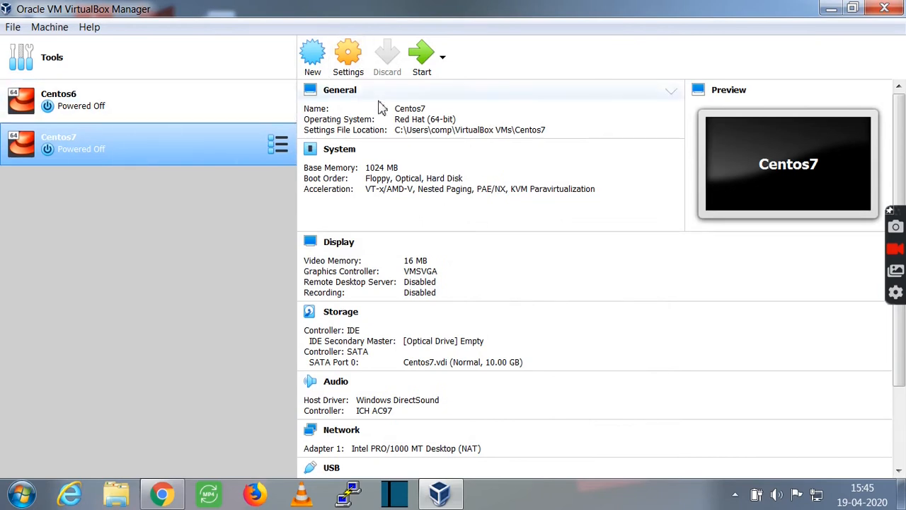
# Boot Centos7 from the CentOS-7-x86_64-DVD-1908 ISO in Downloads and maximize the VM window.
pyautogui.click(421, 55)
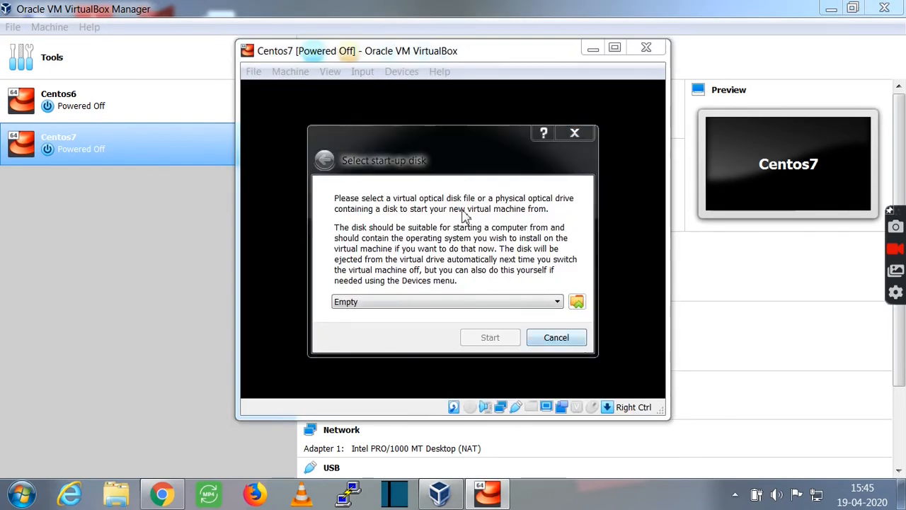
pyautogui.click(577, 303)
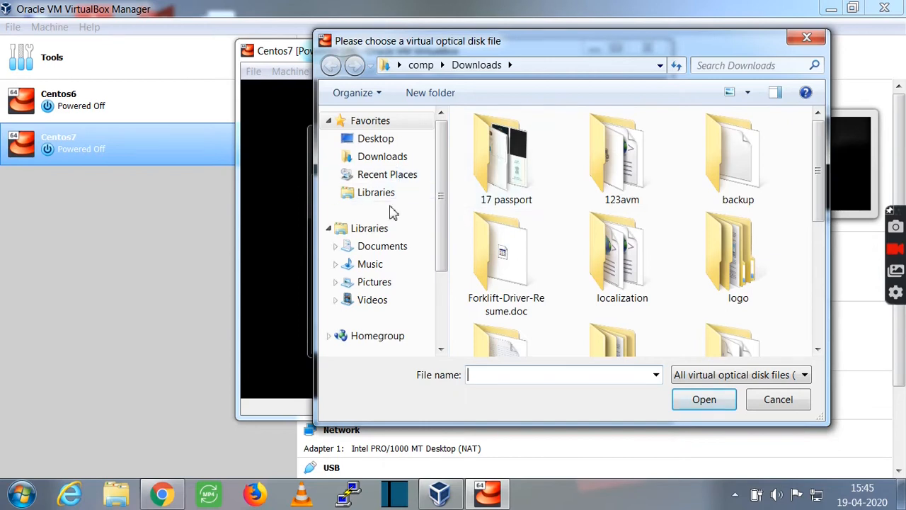
pyautogui.click(395, 157)
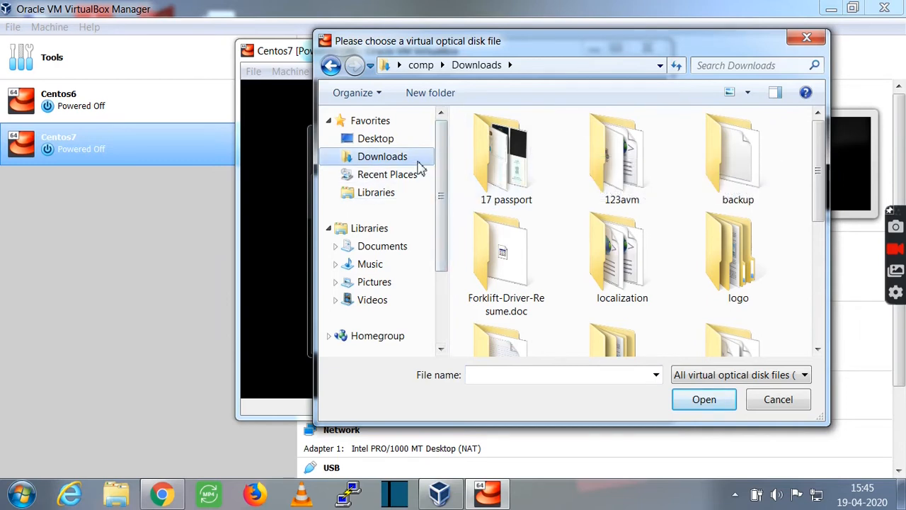
pyautogui.click(747, 92)
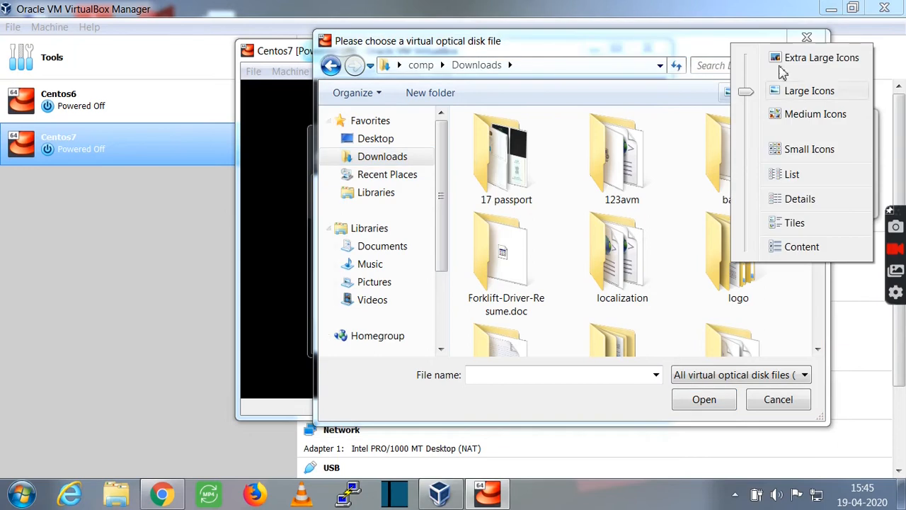
pyautogui.click(776, 177)
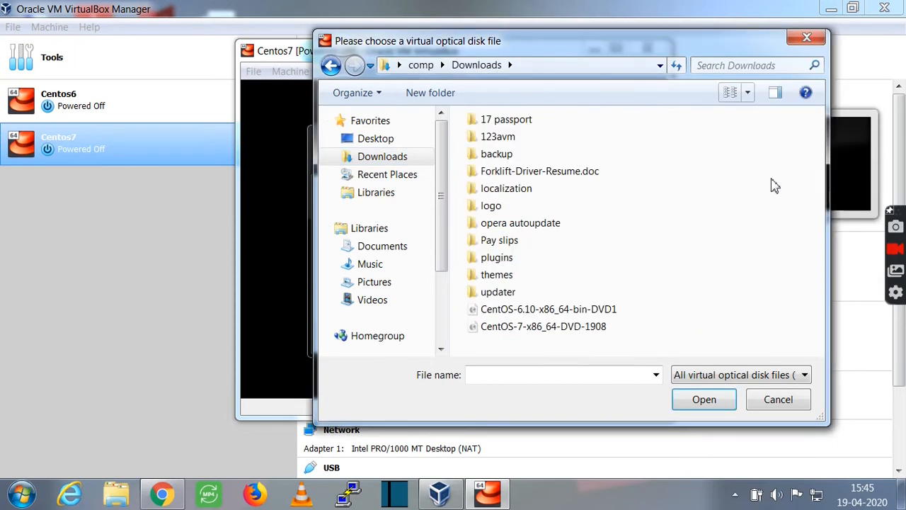
pyautogui.click(574, 327)
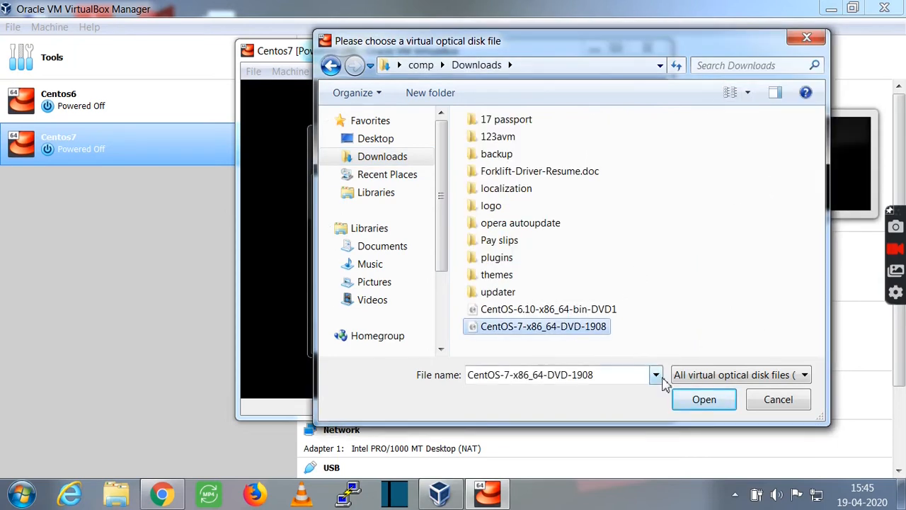
pyautogui.click(703, 399)
pyautogui.click(504, 342)
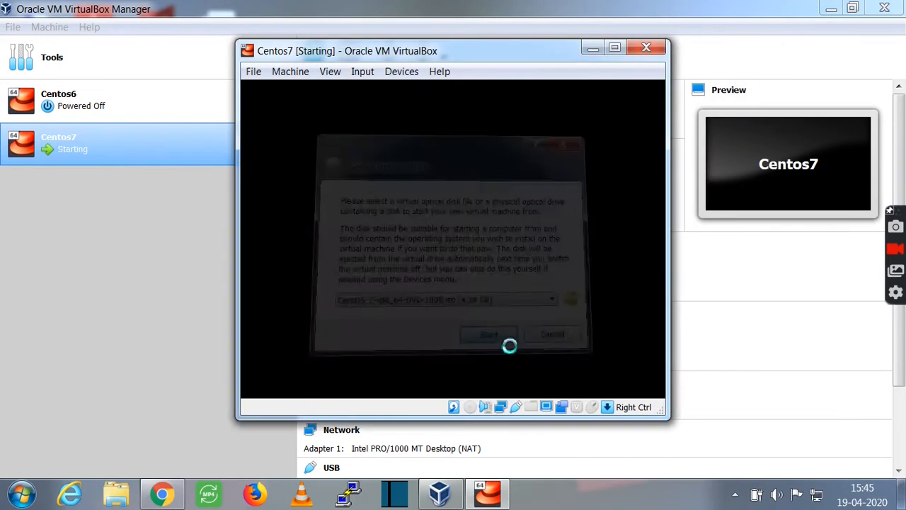
pyautogui.click(614, 48)
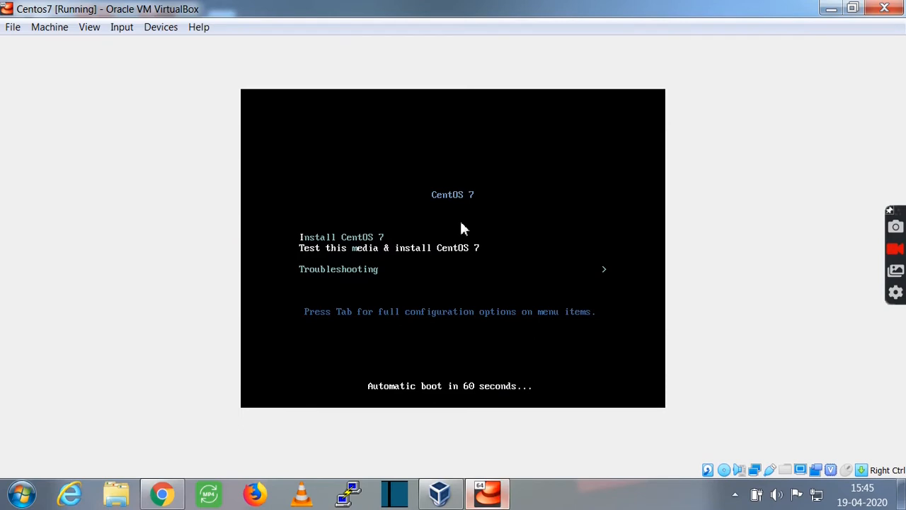
# Choose Install CentOS 7 in the boot menu, then minimize the VM and the VirtualBox Manager.
pyautogui.click(7, 9)
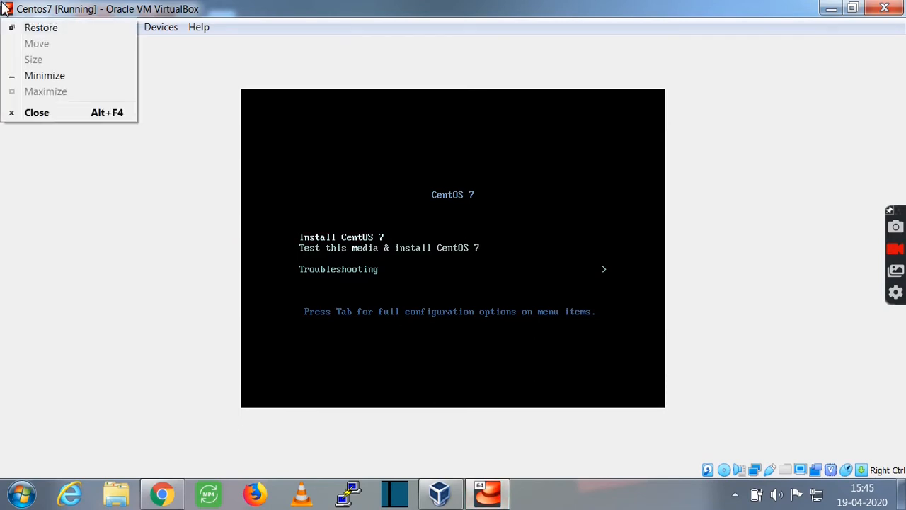
pyautogui.click(6, 8)
pyautogui.press('Return')
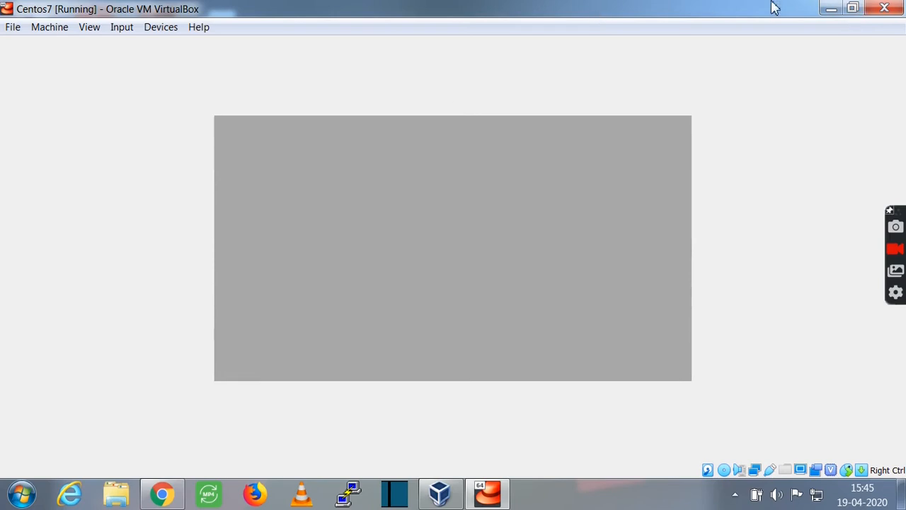
pyautogui.click(831, 8)
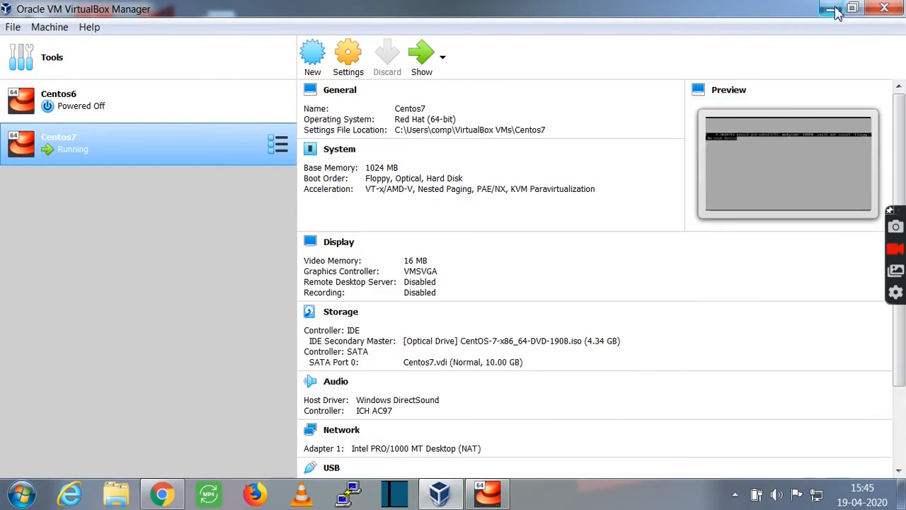
pyautogui.click(837, 10)
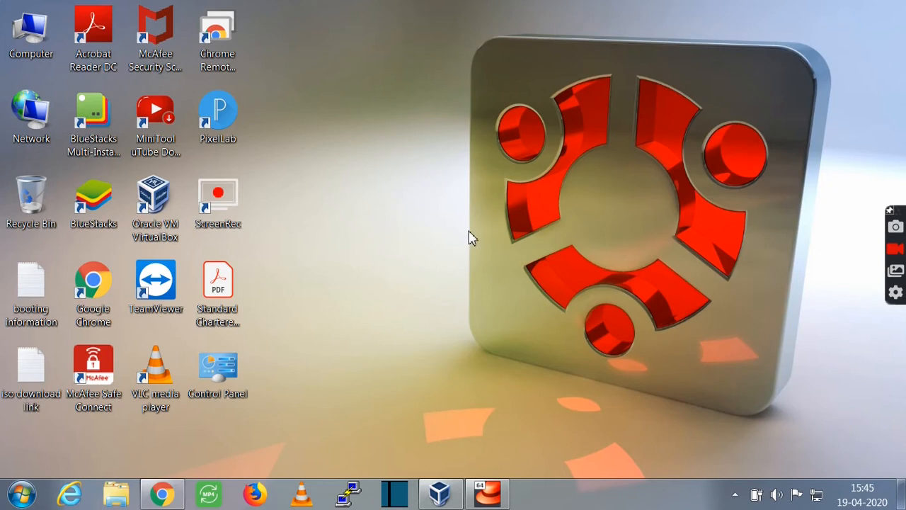
# Launch PuTTY, then close its configuration window without connecting.
pyautogui.moveTo(481, 489)
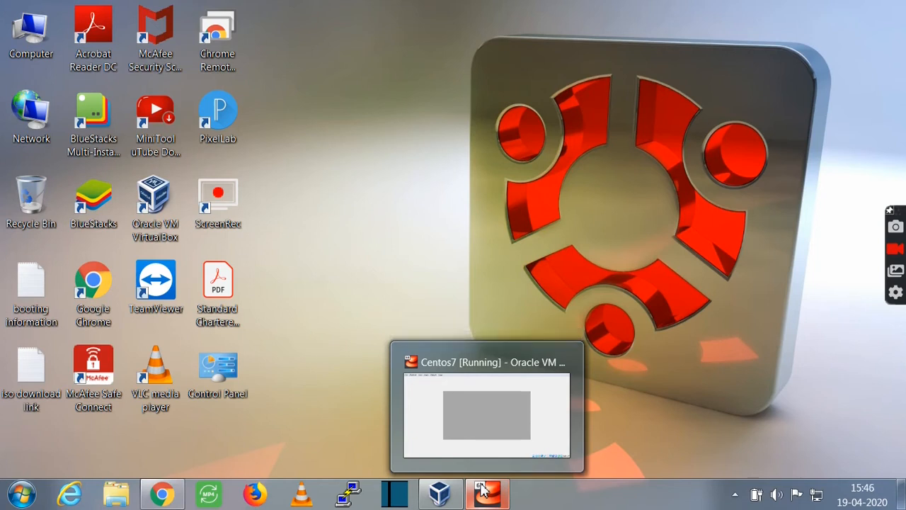
pyautogui.click(354, 495)
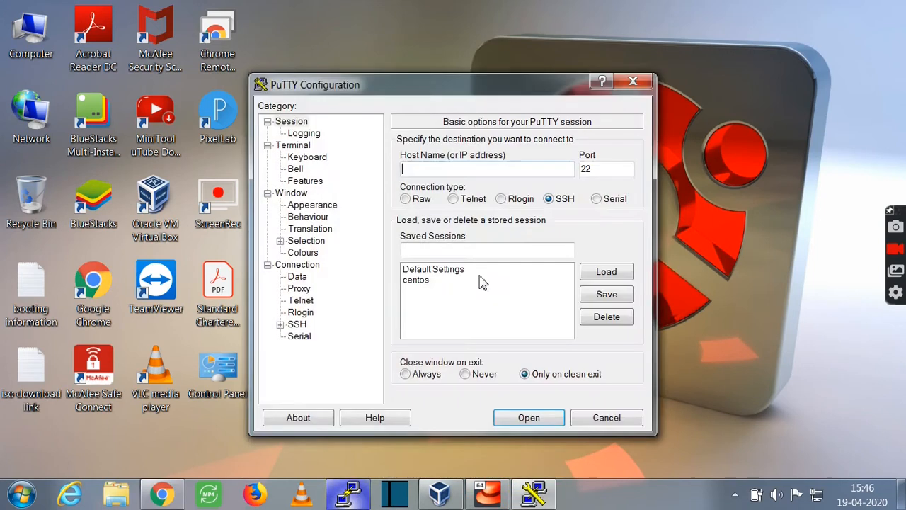
pyautogui.click(633, 83)
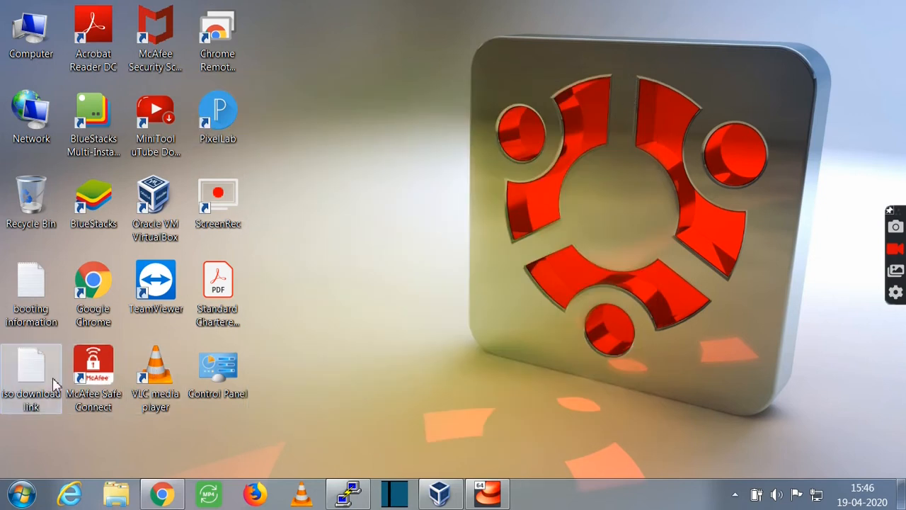
# Check the PuTTY URL on line 3 of the 'iso download link' note, then return to Centos7.
pyautogui.doubleClick(25, 375)
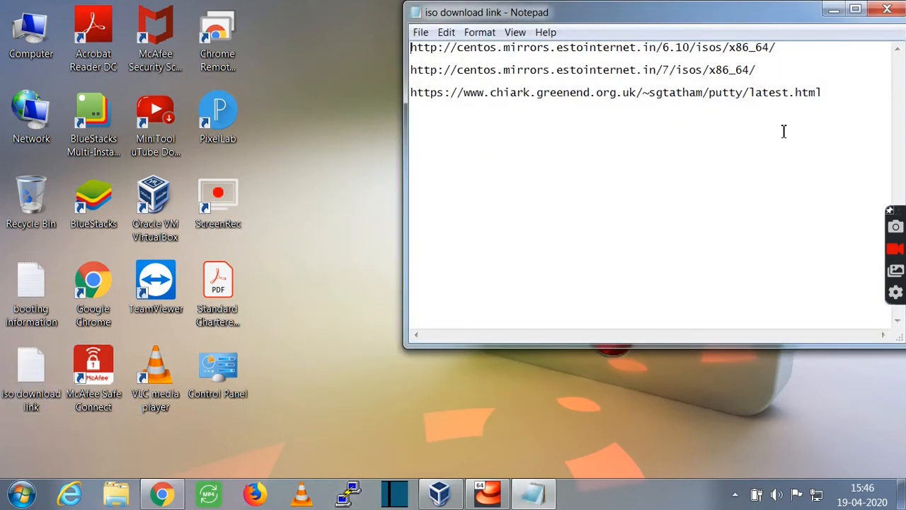
pyautogui.moveTo(822, 92); pyautogui.dragTo(420, 96)
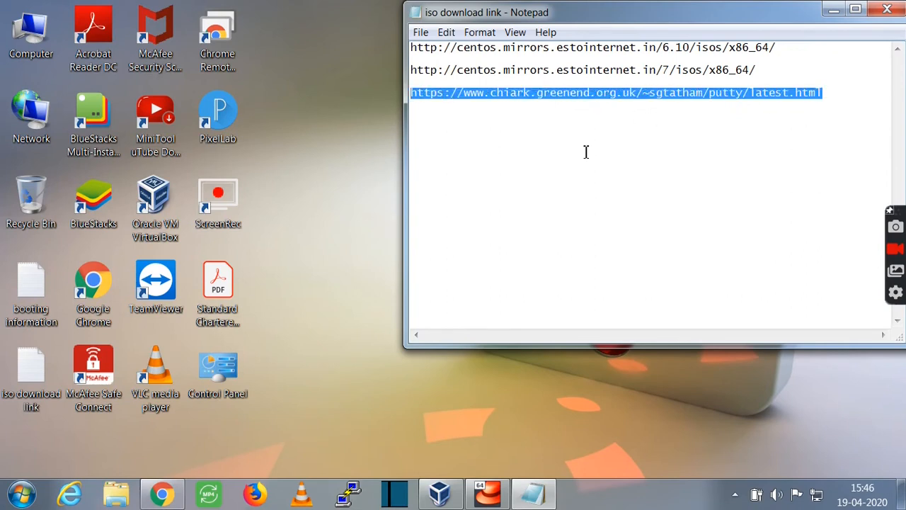
pyautogui.click(584, 93)
pyautogui.click(835, 9)
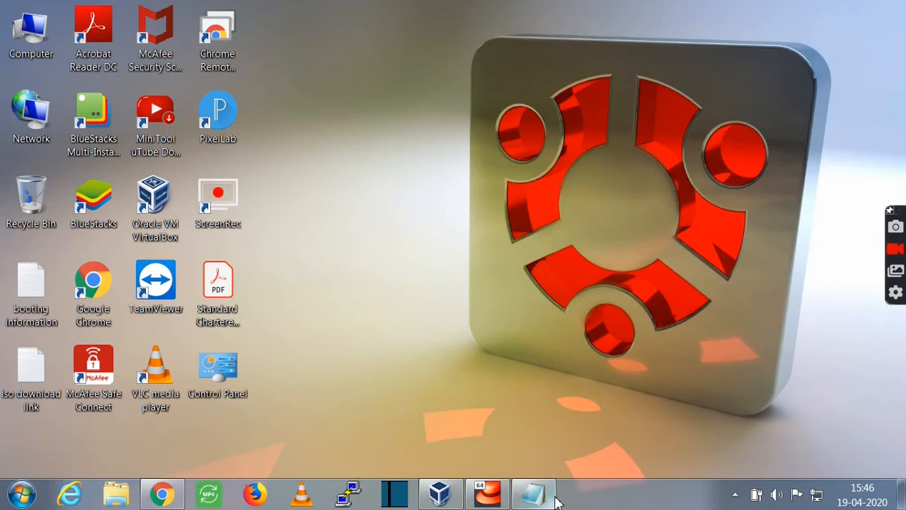
pyautogui.click(487, 493)
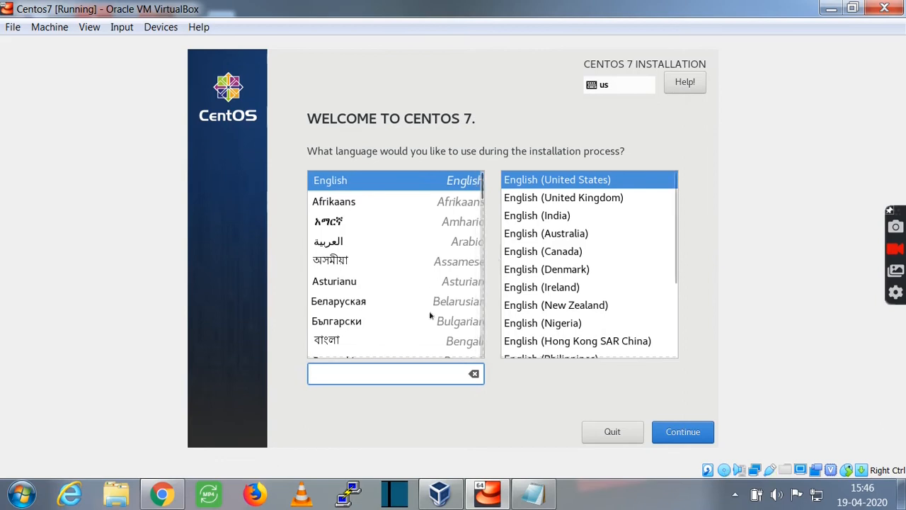
# Keep English (United States) as the CentOS 7 installer language and continue.
pyautogui.click(314, 178)
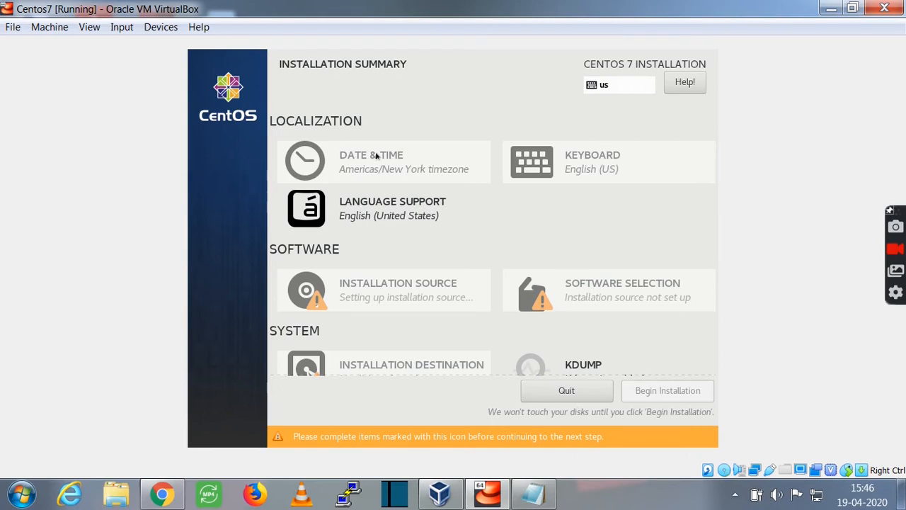
# Pick India on the Date & Time map so the time zone becomes Asia/Kolkata.
pyautogui.click(376, 156)
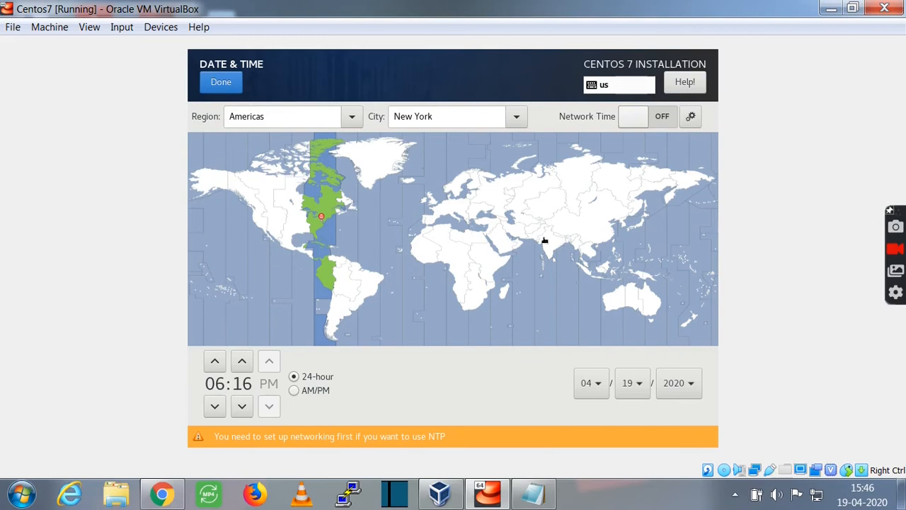
pyautogui.click(547, 241)
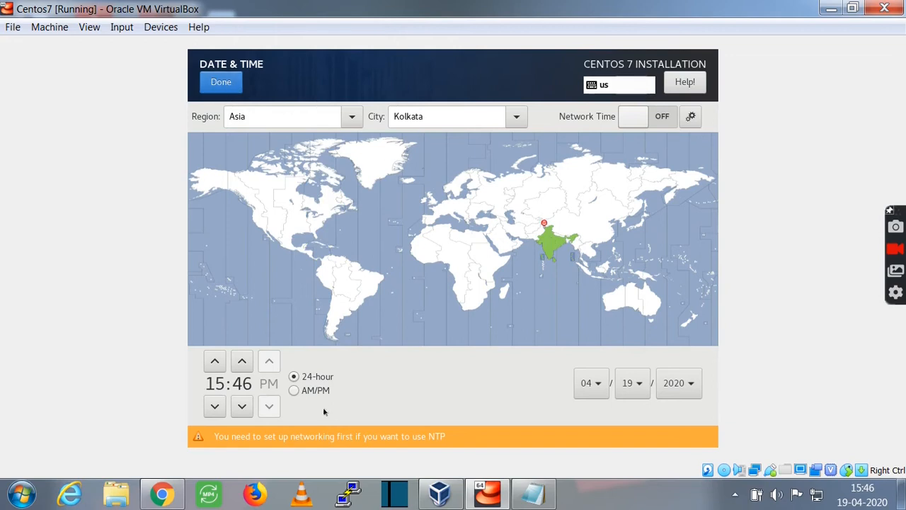
pyautogui.click(221, 81)
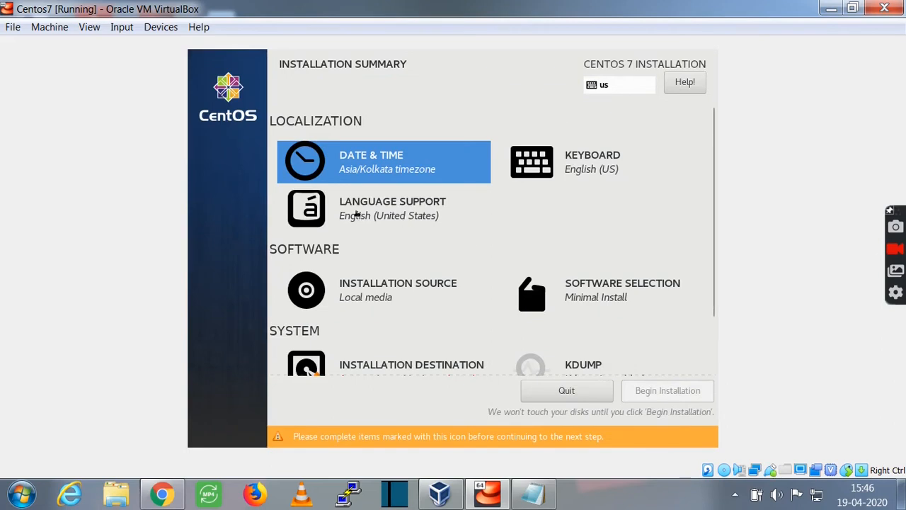
# Confirm the default Language Support and local-media Installation Source settings.
pyautogui.click(359, 215)
pyautogui.click(216, 80)
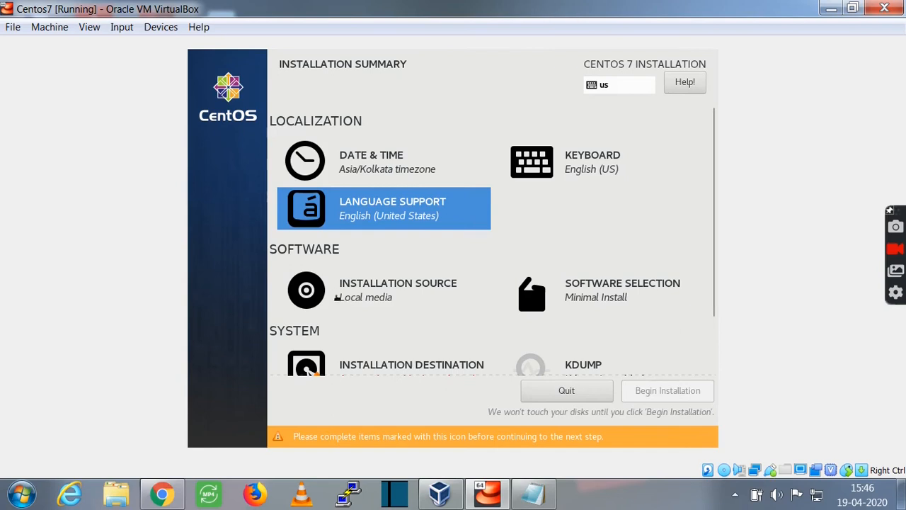
pyautogui.click(388, 307)
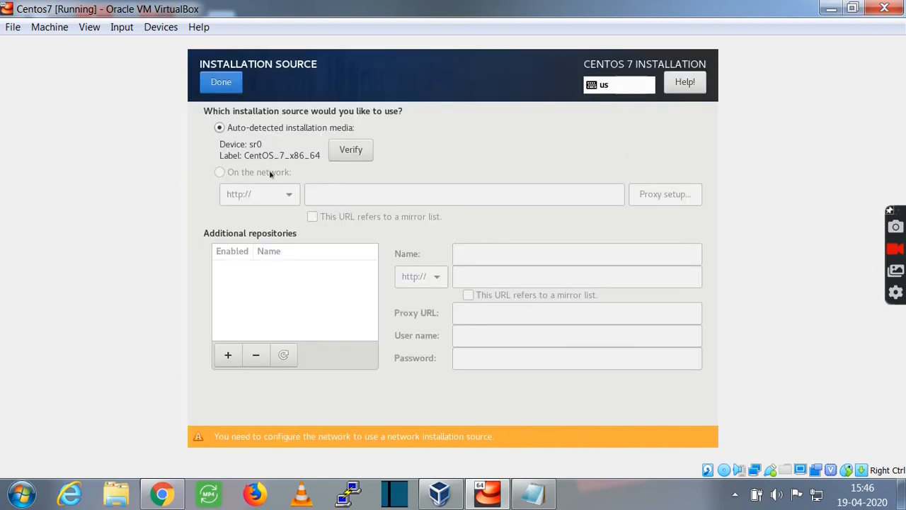
pyautogui.click(221, 82)
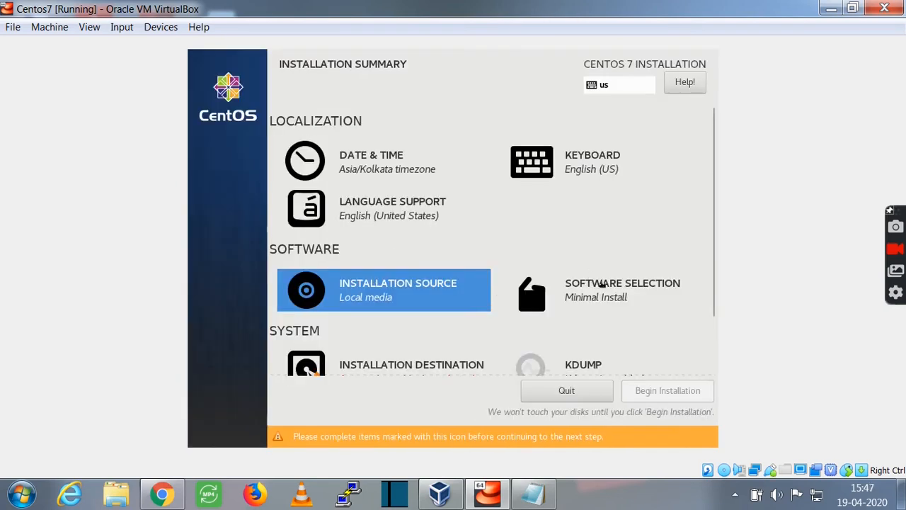
# Choose Basic Web Server as the software base environment.
pyautogui.click(597, 284)
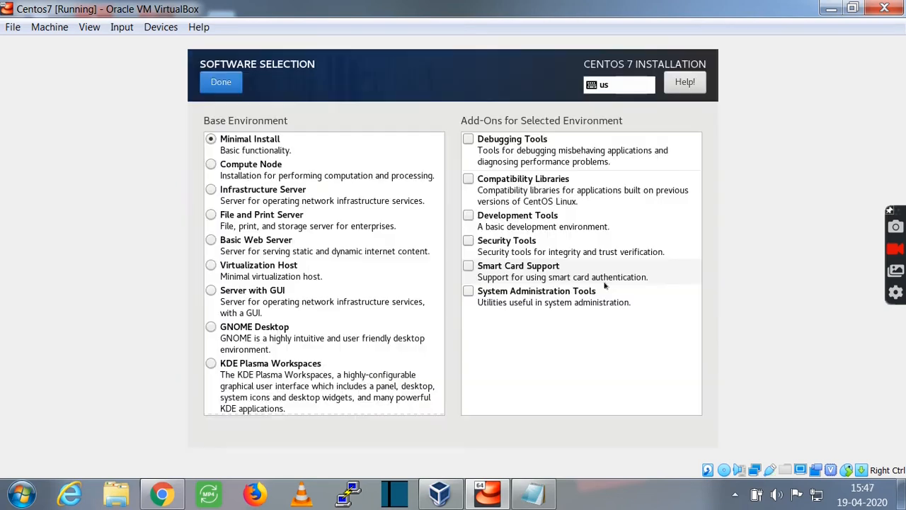
pyautogui.click(211, 240)
pyautogui.click(221, 82)
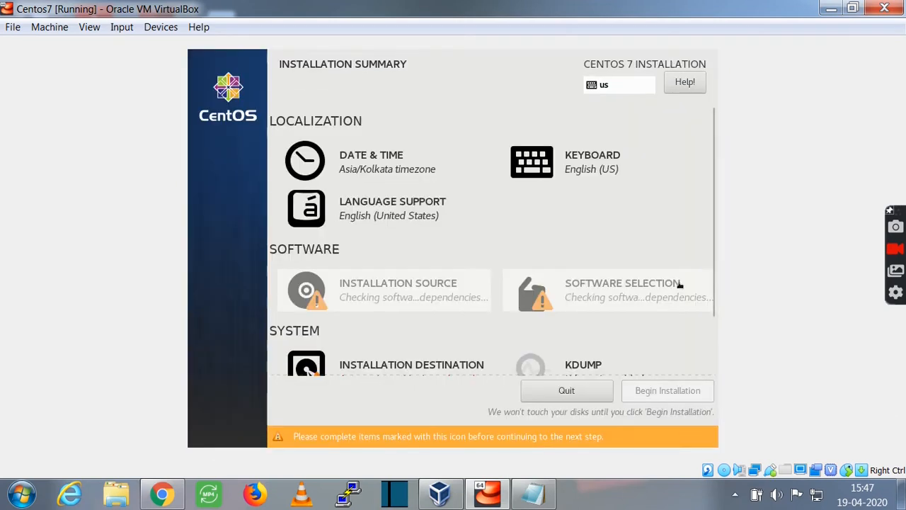
# Accept automatic partitioning on the 10 GiB disk, then open Network & Host Name.
pyautogui.scroll(-2, 708, 318)
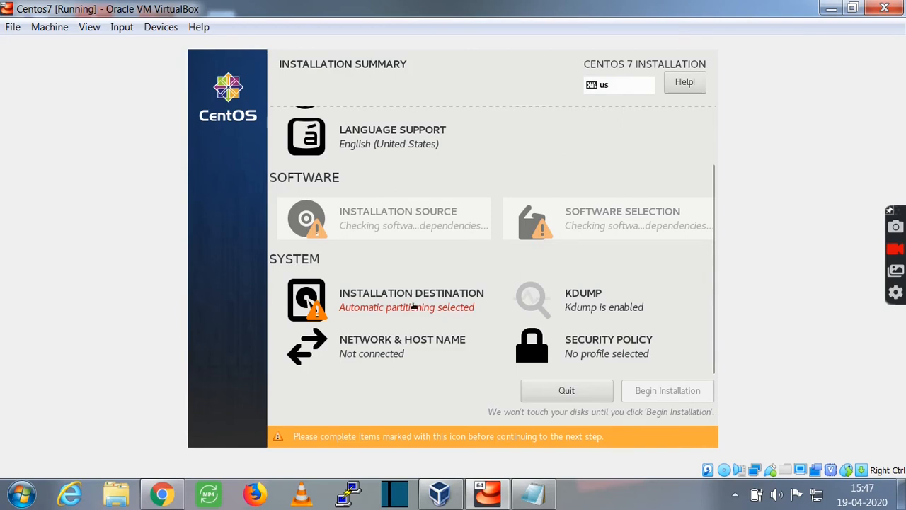
pyautogui.click(414, 306)
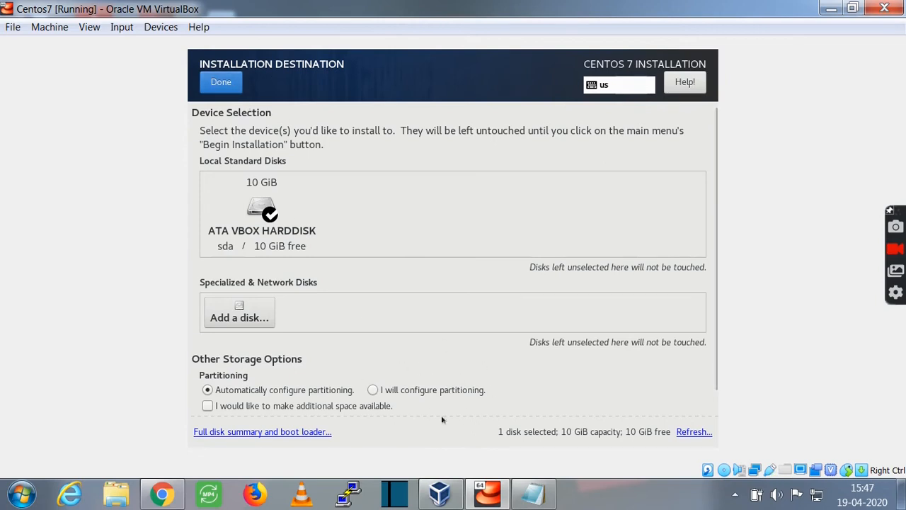
pyautogui.click(221, 83)
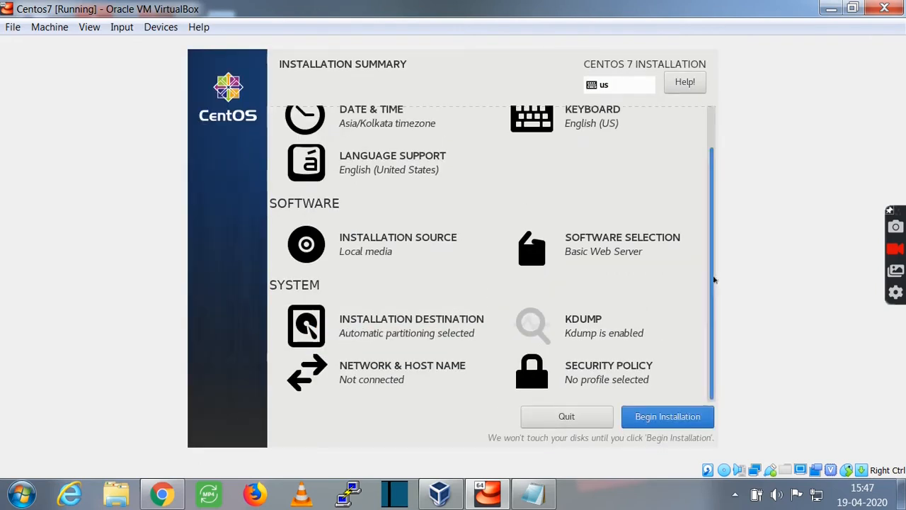
pyautogui.click(370, 370)
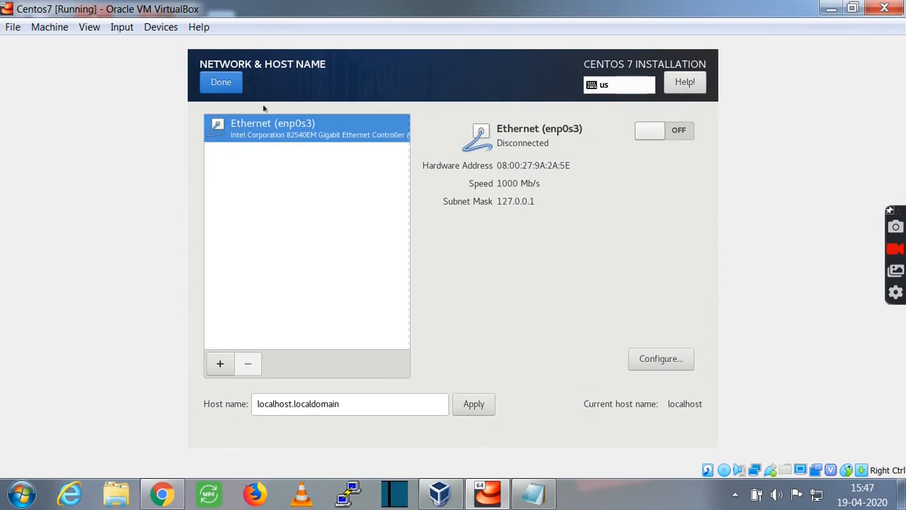
# Replace the existing host name with centos7 and apply it.
pyautogui.click(341, 404)
pyautogui.moveTo(341, 404); pyautogui.dragTo(217, 404)
pyautogui.press('BackSpace')
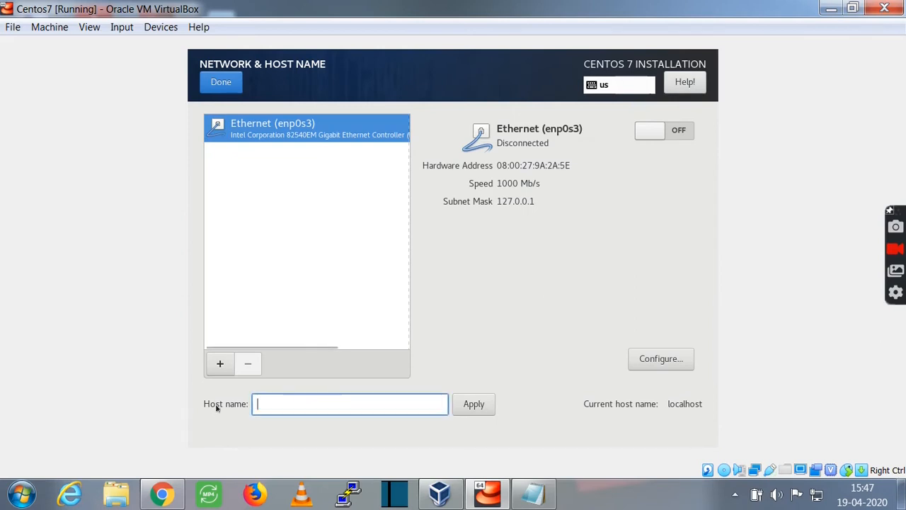
pyautogui.write('Cents7')
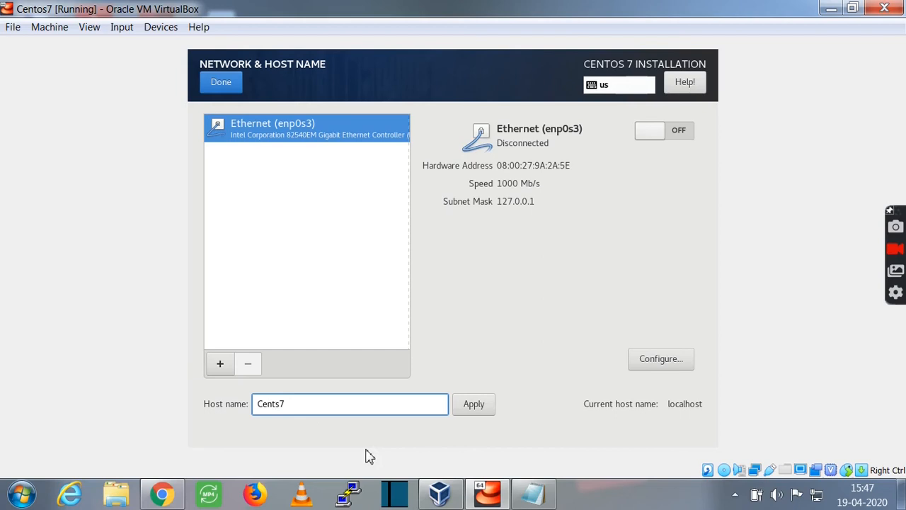
pyautogui.write('o')
pyautogui.press('BackSpace')
pyautogui.write('c')
pyautogui.click(474, 405)
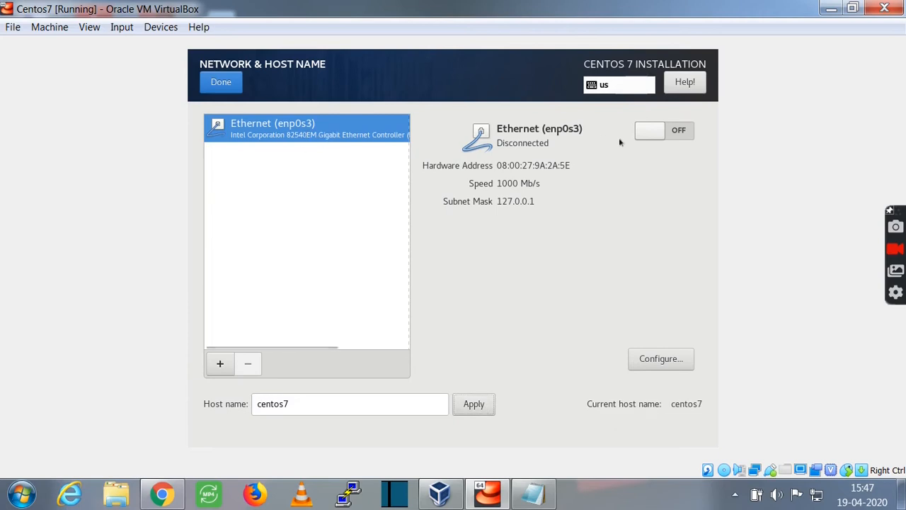
pyautogui.click(676, 357)
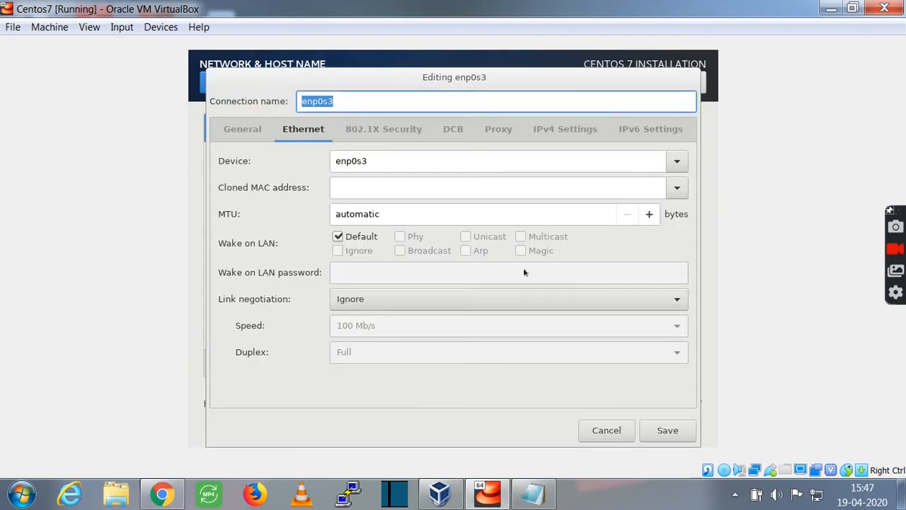
# Add static IPv4 address 192.168.56.3 with netmask 24 to enp0s3 and save.
pyautogui.click(555, 140)
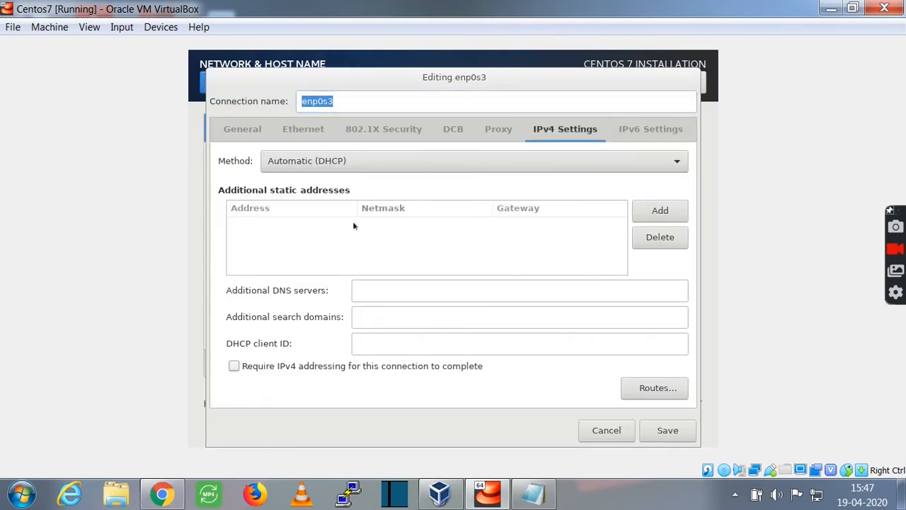
pyautogui.click(659, 211)
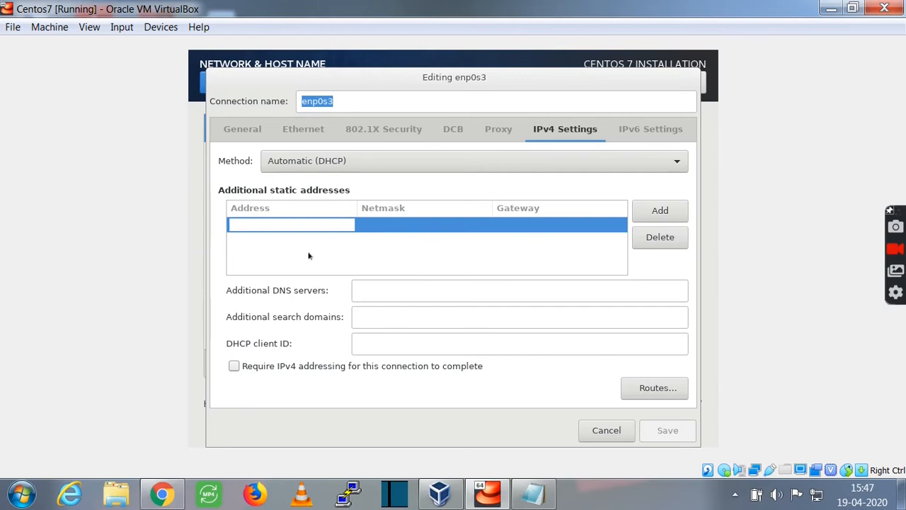
pyautogui.write('192.168.5')
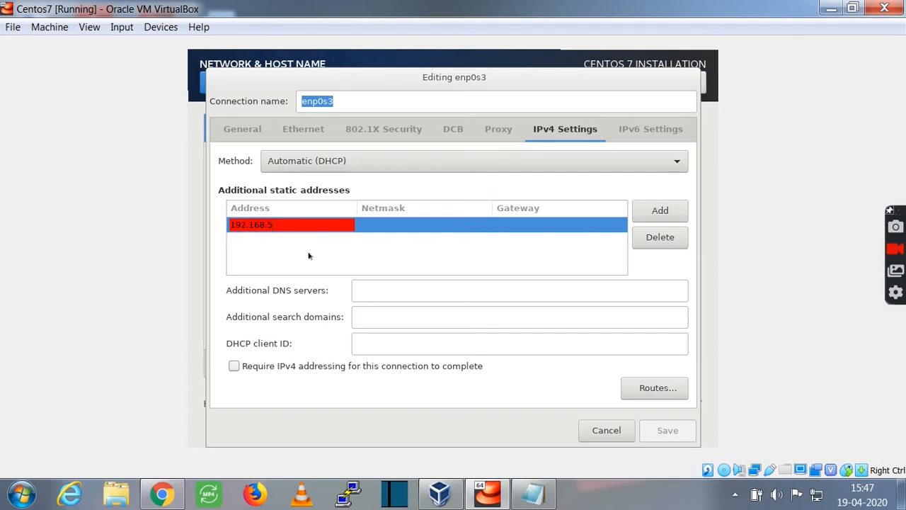
pyautogui.write('3')
pyautogui.press('Tab')
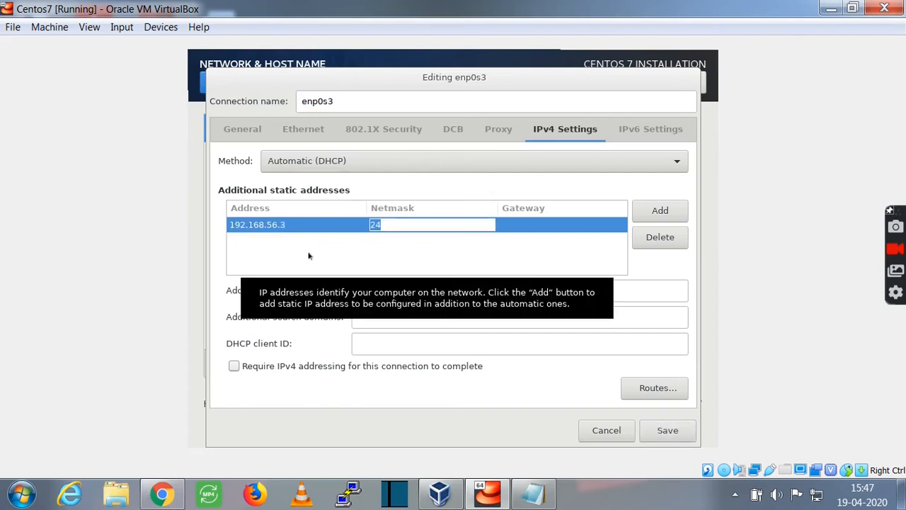
pyautogui.click(659, 429)
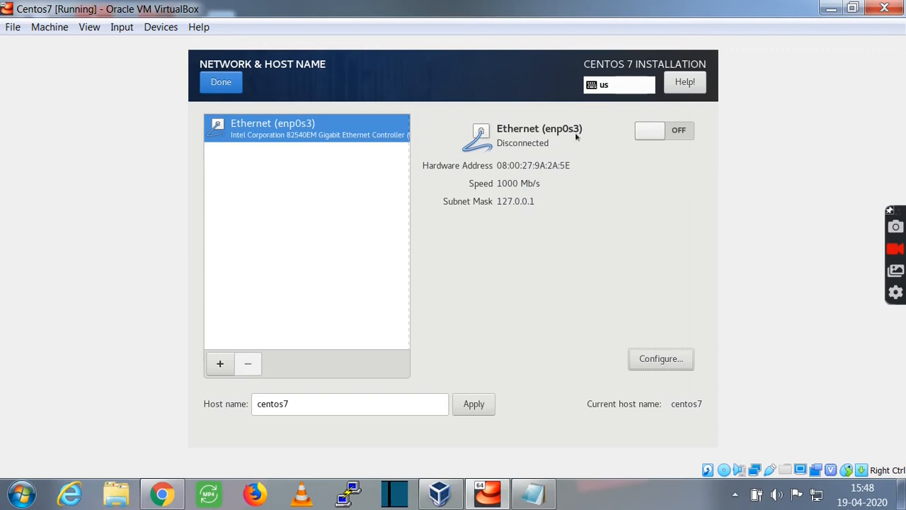
pyautogui.click(660, 360)
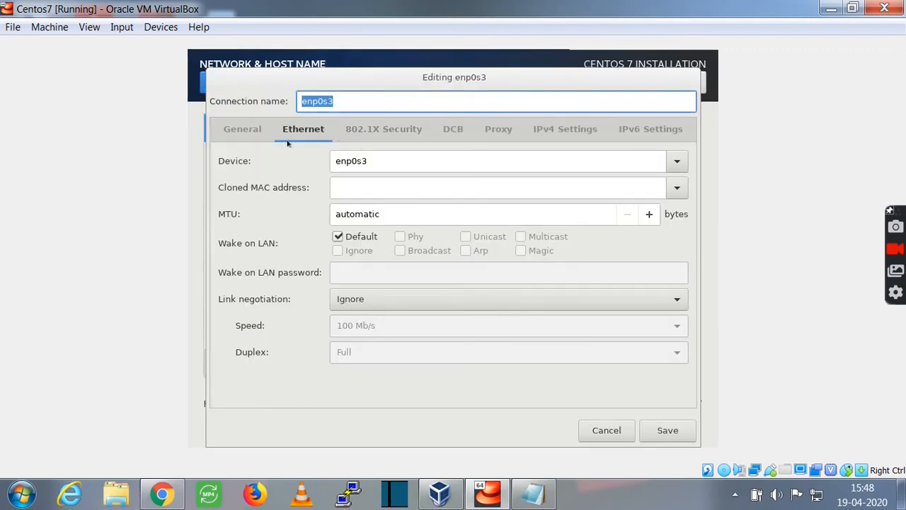
# Set the enp0s3 IPv6 method to Ignore.
pyautogui.click(616, 127)
pyautogui.click(587, 157)
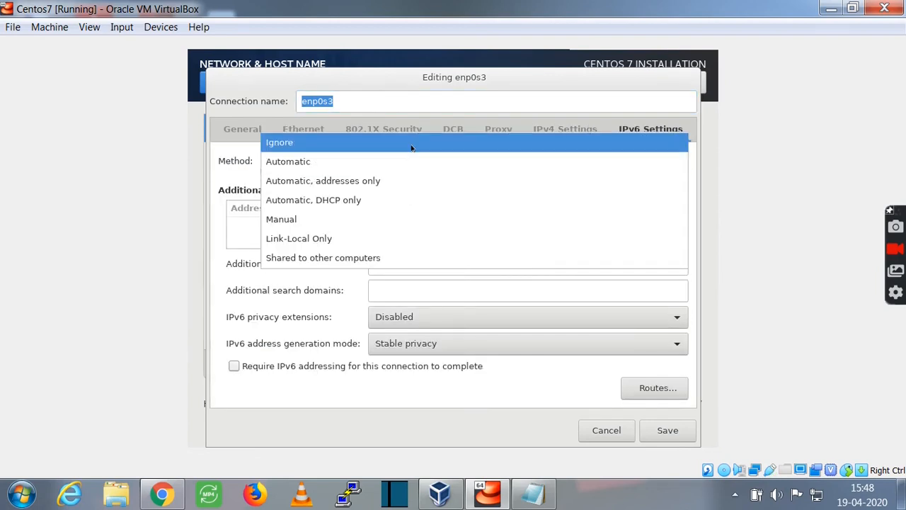
pyautogui.click(412, 146)
# Review the remaining connection tabs, leave automatic connection off, and save enp0s3.
pyautogui.click(581, 138)
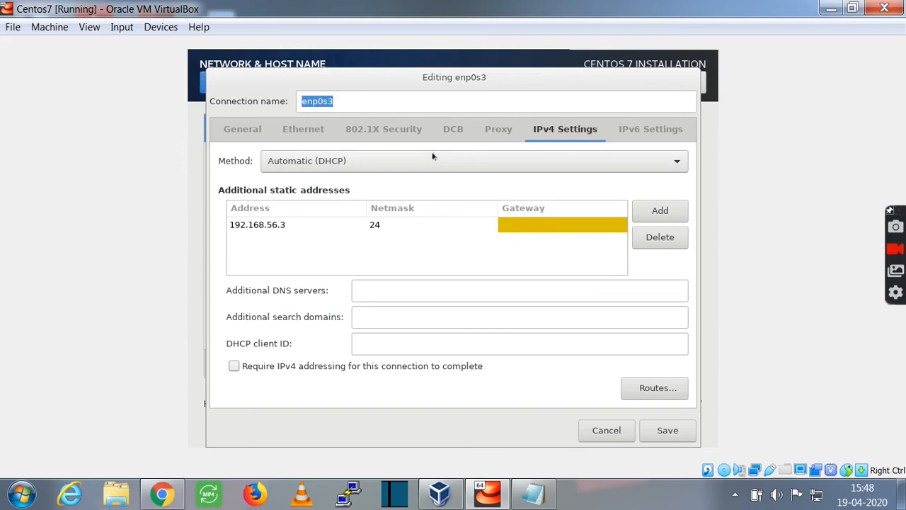
pyautogui.click(482, 130)
pyautogui.click(452, 131)
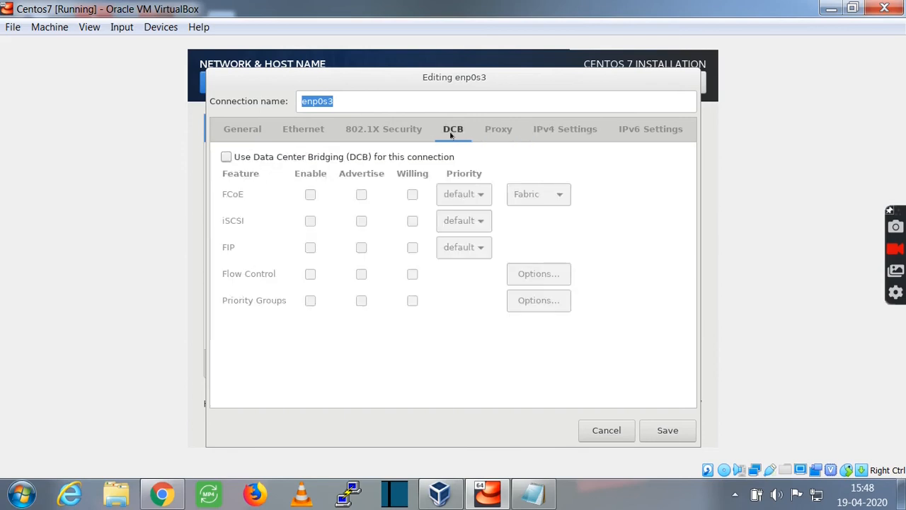
pyautogui.click(385, 131)
pyautogui.click(303, 130)
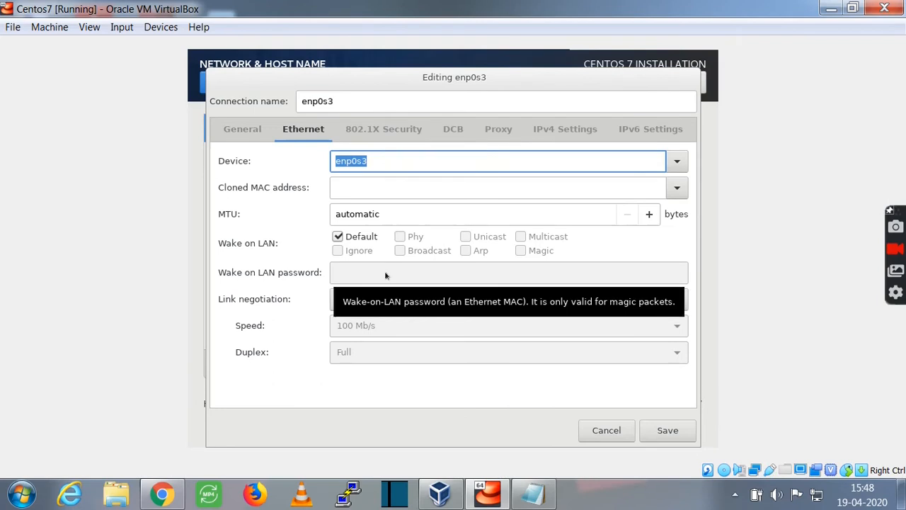
pyautogui.click(242, 127)
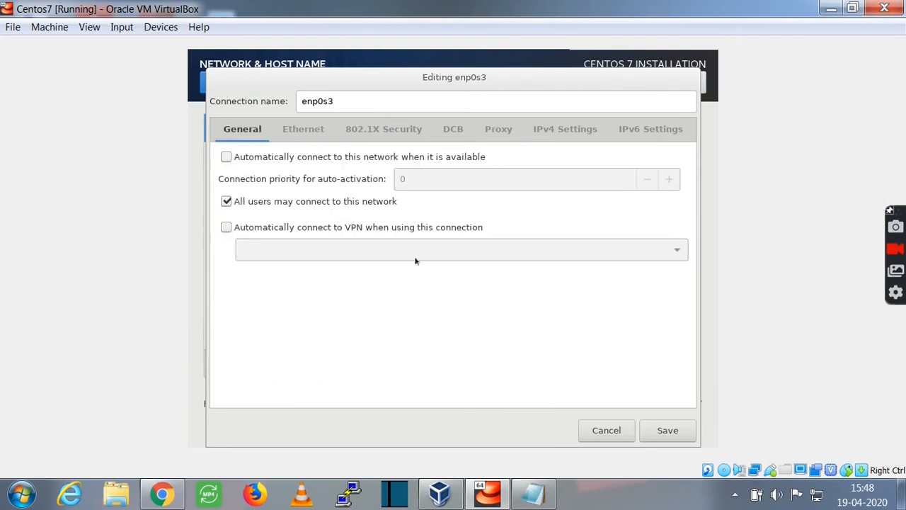
pyautogui.click(226, 160)
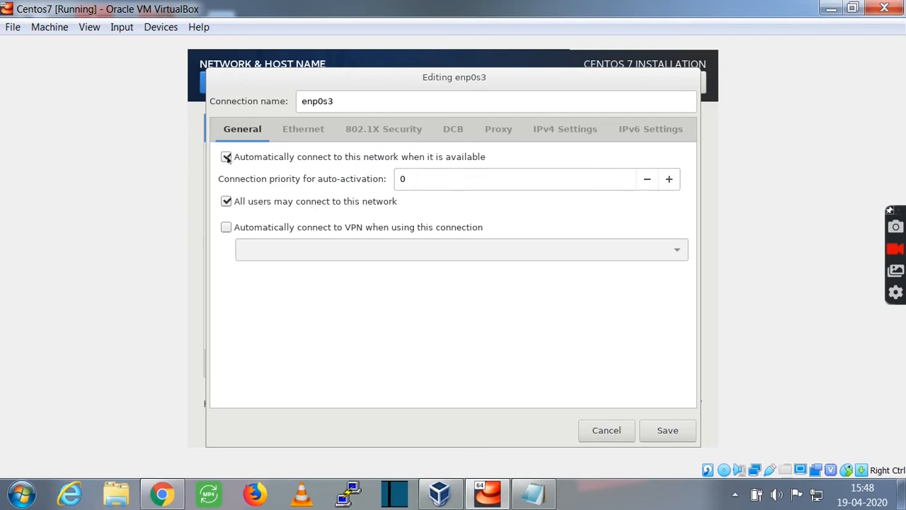
pyautogui.click(227, 159)
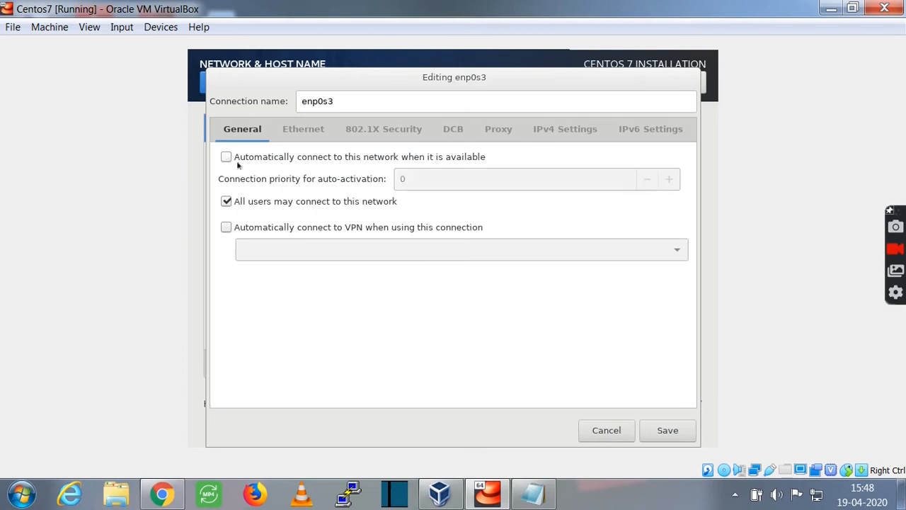
pyautogui.click(665, 429)
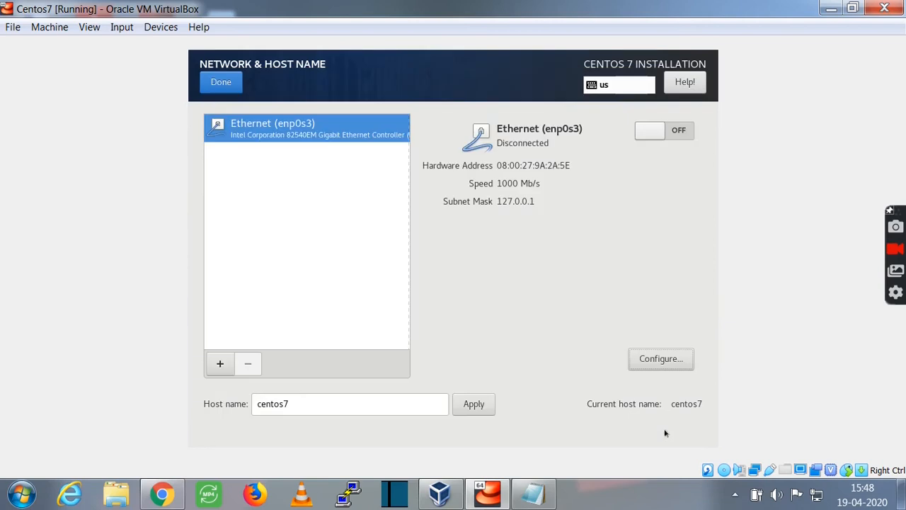
# Turn the enp0s3 Ethernet connection on, return to the summary, and begin installation.
pyautogui.click(672, 131)
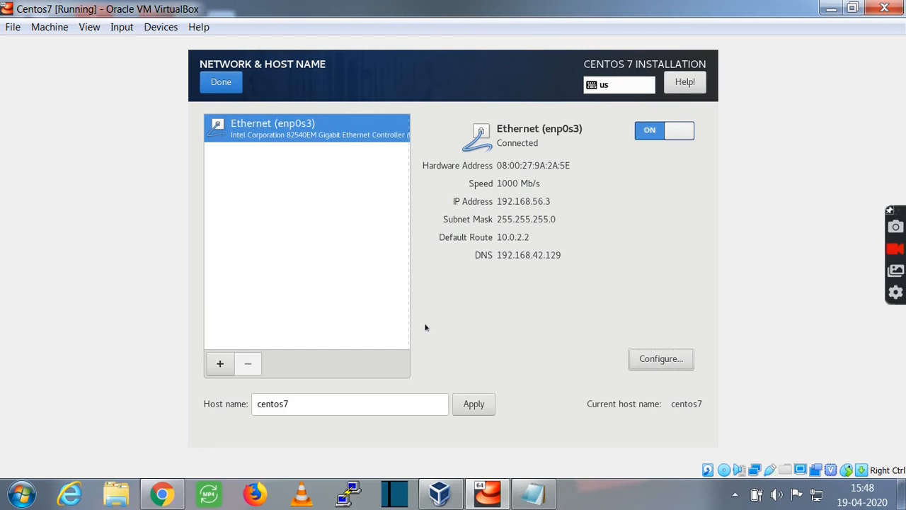
pyautogui.click(221, 82)
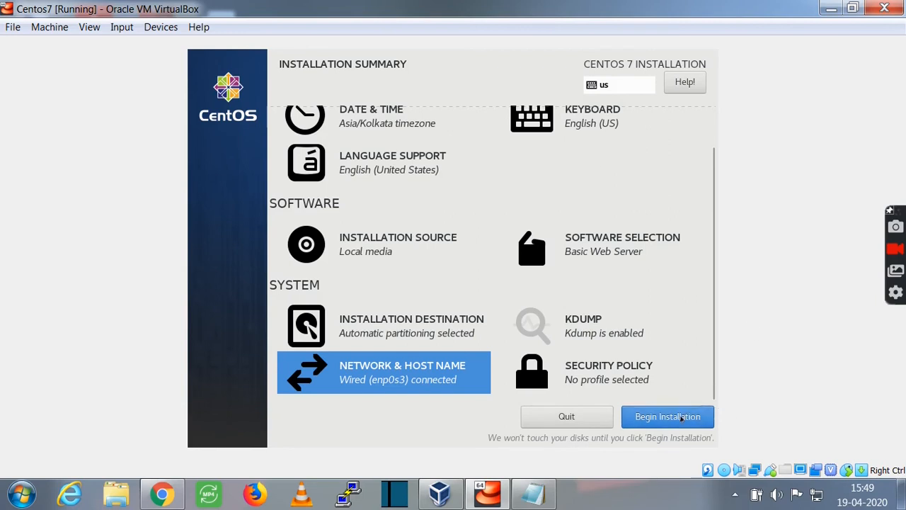
pyautogui.click(684, 418)
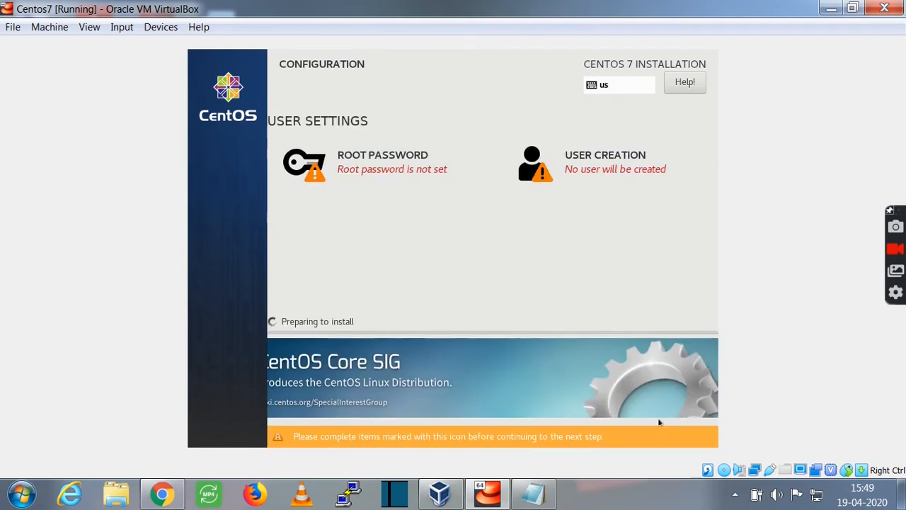
# Enter the root password in both the password and confirm fields and accept it.
pyautogui.click(382, 168)
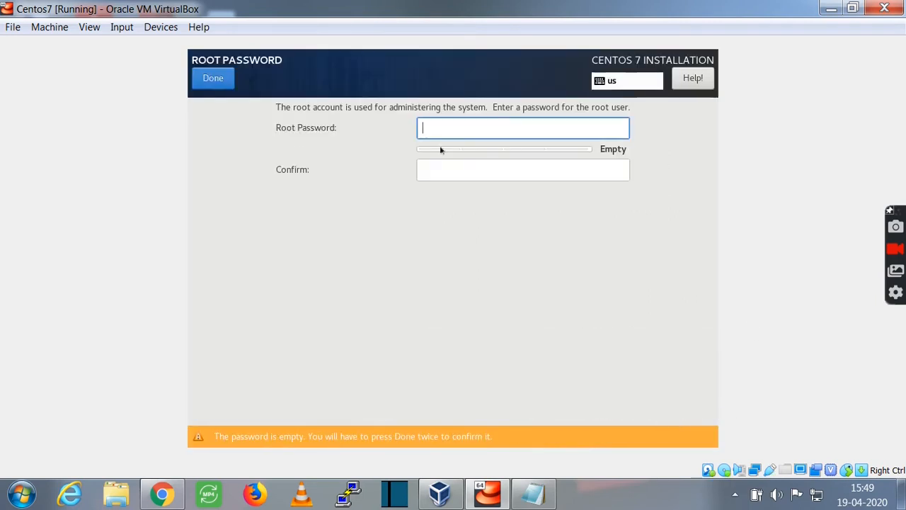
pyautogui.write('redhat@123')
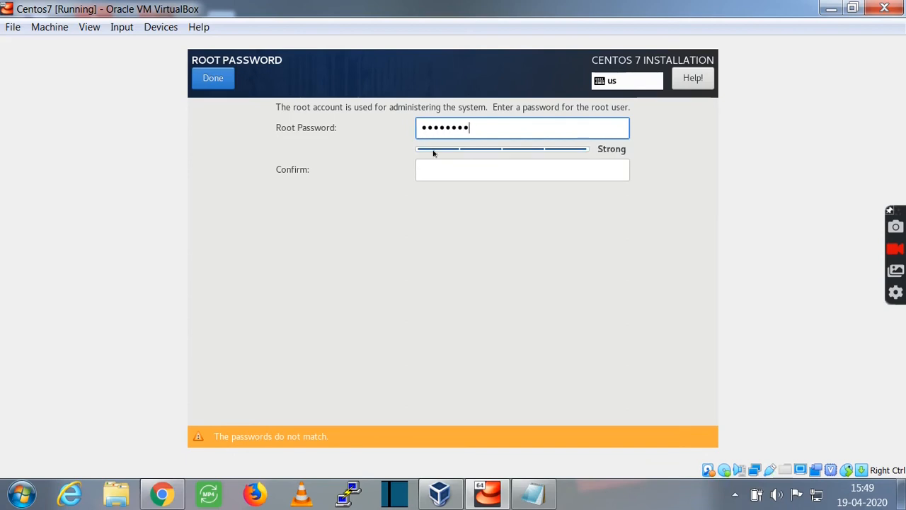
pyautogui.press('Tab')
pyautogui.write('r')
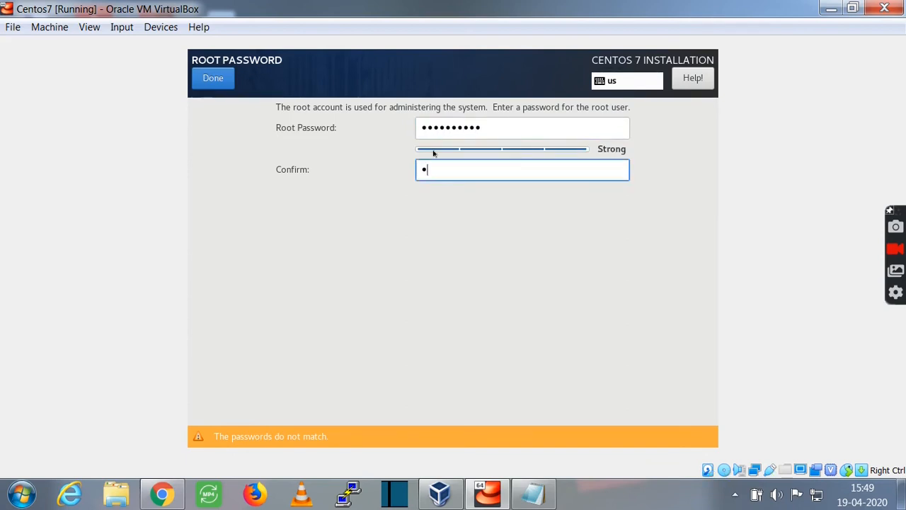
pyautogui.write('edhat@123')
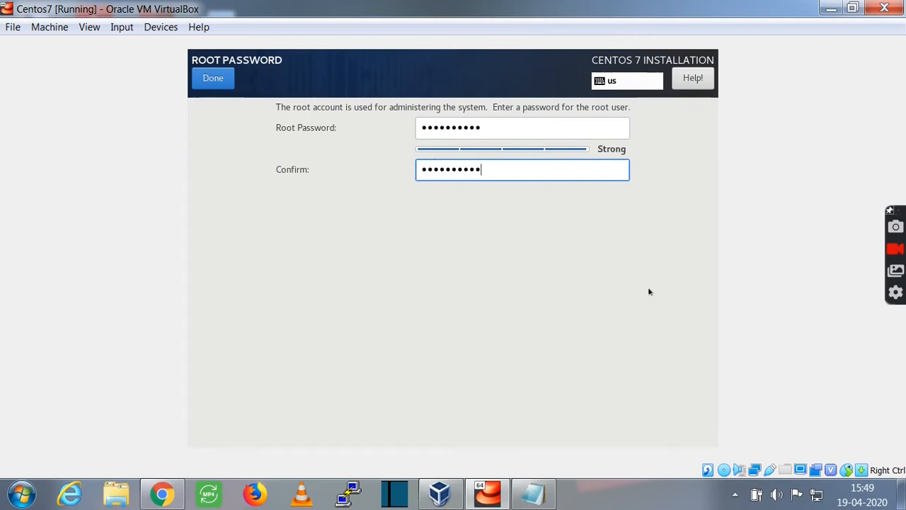
pyautogui.click(202, 75)
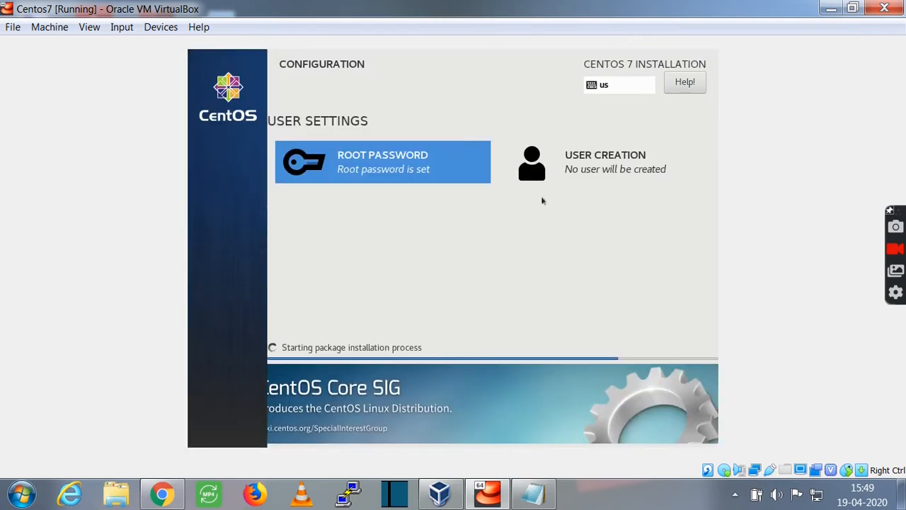
pyautogui.click(599, 157)
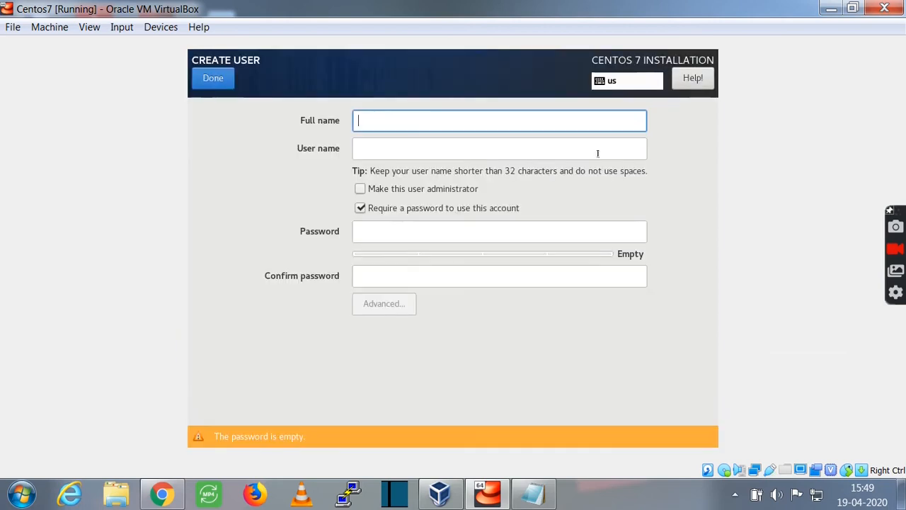
pyautogui.click(216, 80)
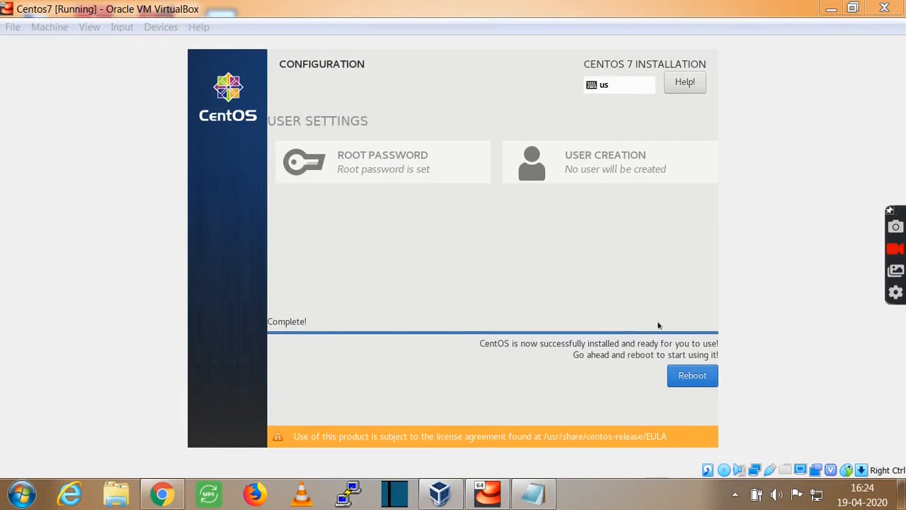
# Reboot the VM after the installation completes.
pyautogui.click(687, 376)
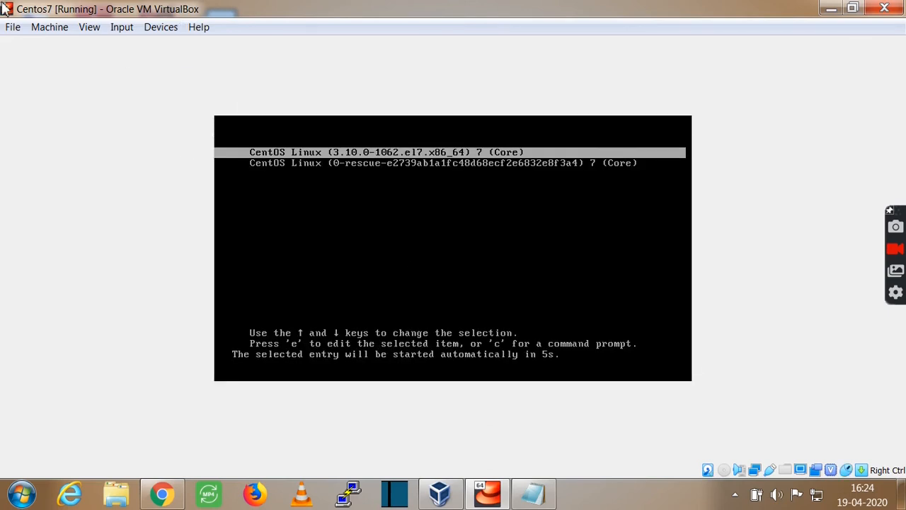
# Boot the first CentOS Linux 7 GRUB entry and switch the VM to full-screen mode.
pyautogui.press('Down')
pyautogui.press('Up')
pyautogui.press('Return')
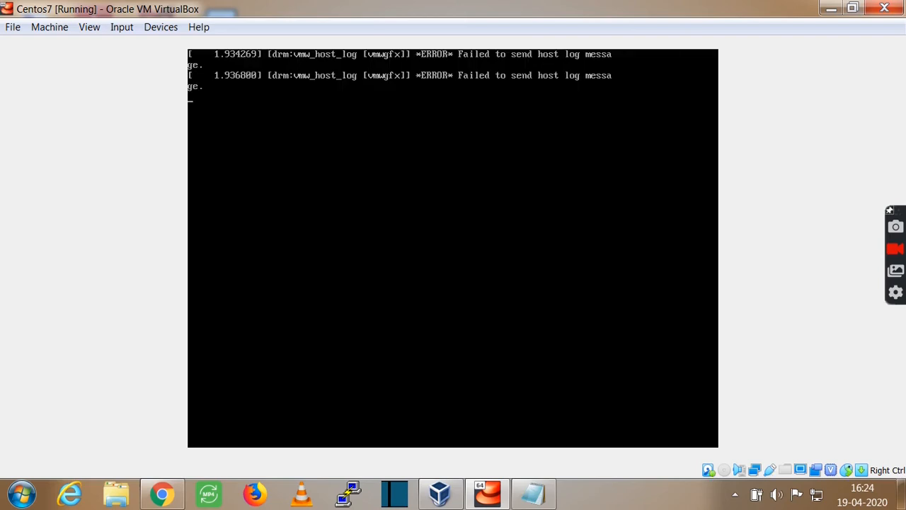
pyautogui.click(90, 27)
pyautogui.click(102, 43)
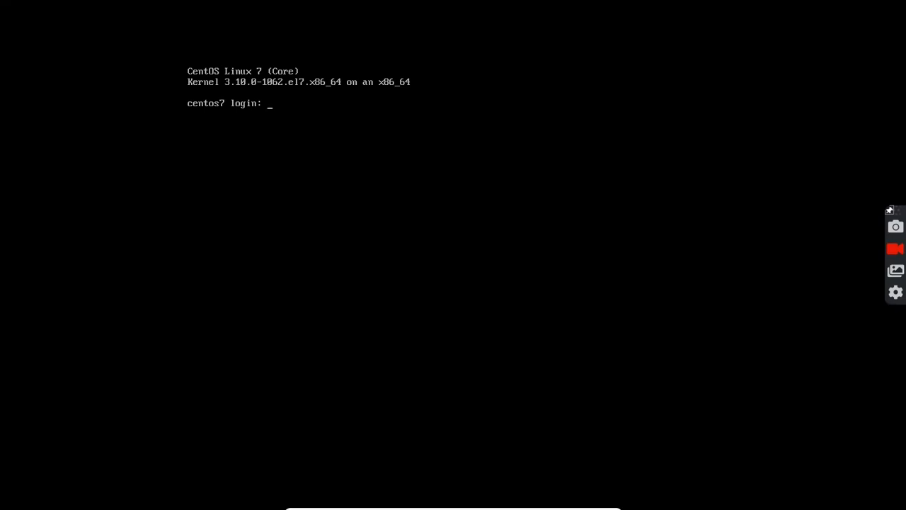
# Log in as root, run ifconfig -a to confirm enp0s3 at 192.168.56.3, and exit full screen.
pyautogui.write('oot')
pyautogui.press('Return')
pyautogui.press('Return')
pyautogui.press('Return')
pyautogui.press('Return')
pyautogui.write('ifconfig -a')
pyautogui.press('Return')
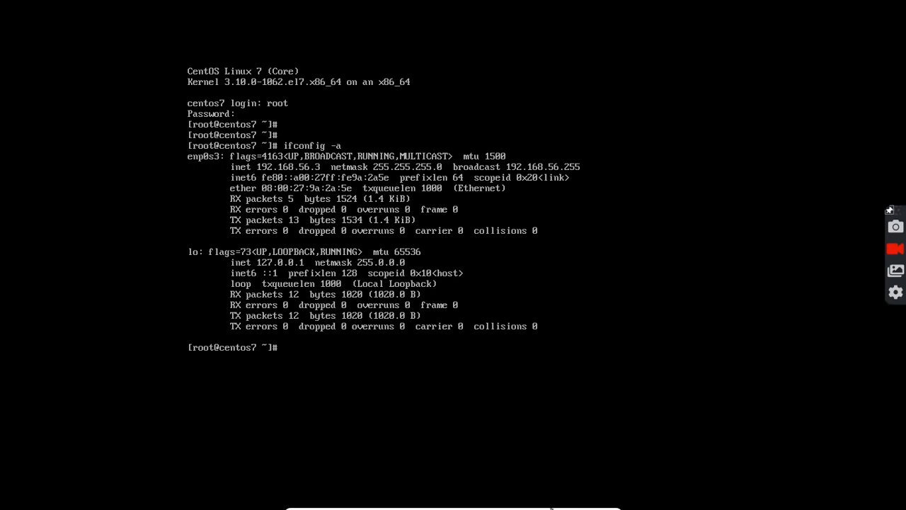
pyautogui.click(587, 504)
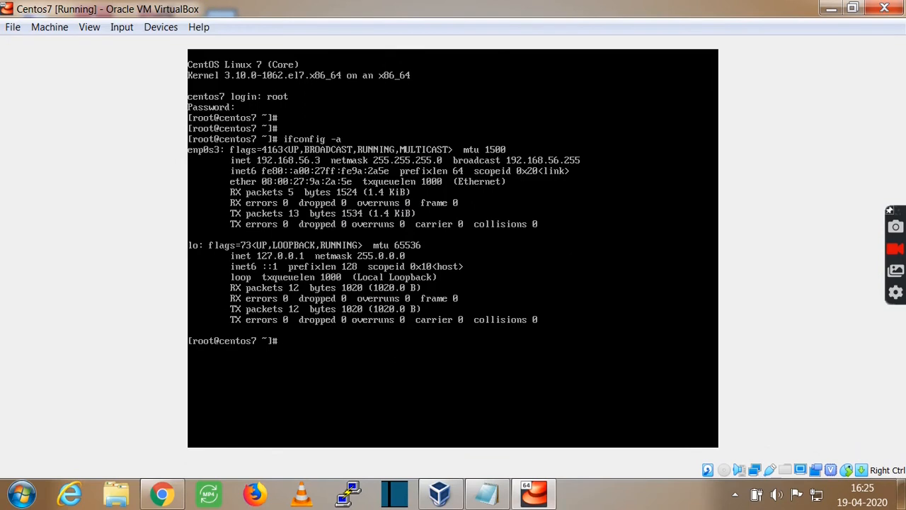
pyautogui.click(347, 495)
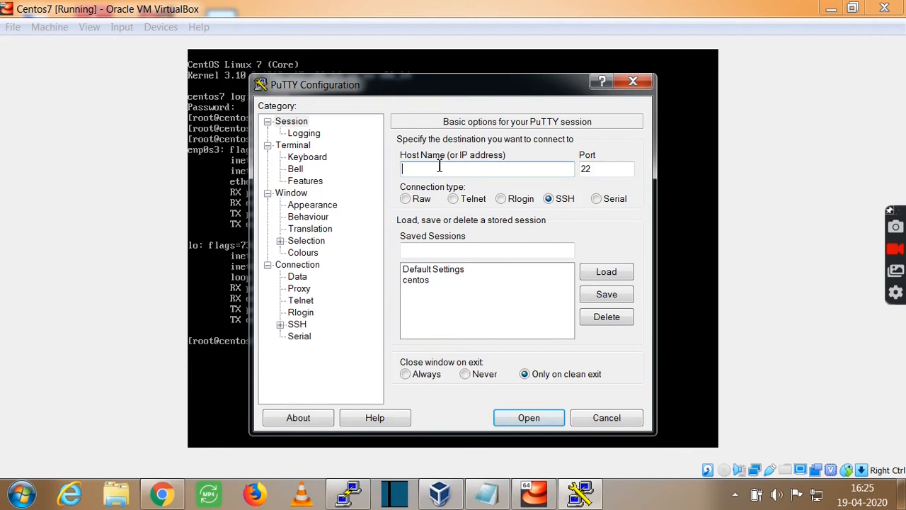
# Begin entering host 192.168.56.3 in PuTTY's Host Name field, with SSH on port 22.
pyautogui.moveTo(460, 89); pyautogui.dragTo(494, 92)
pyautogui.moveTo(593, 53); pyautogui.dragTo(591, 52)
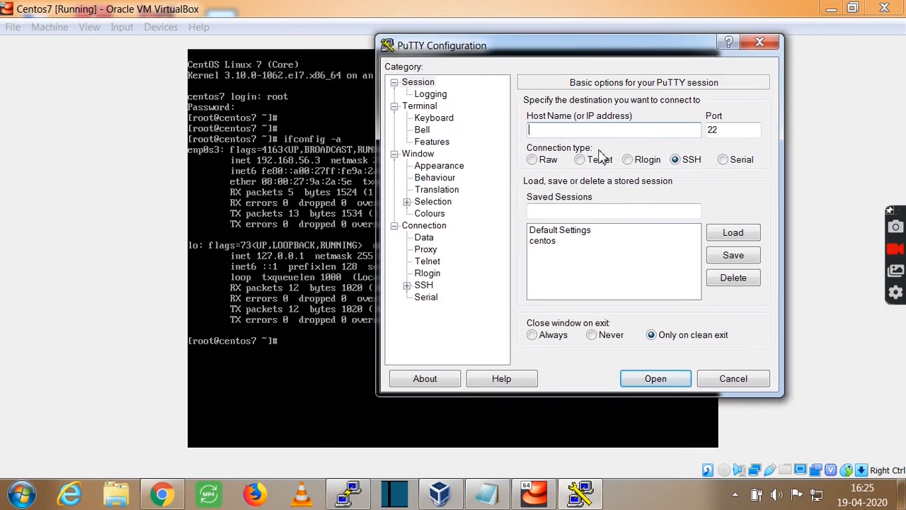
pyautogui.click(599, 131)
pyautogui.write('19')
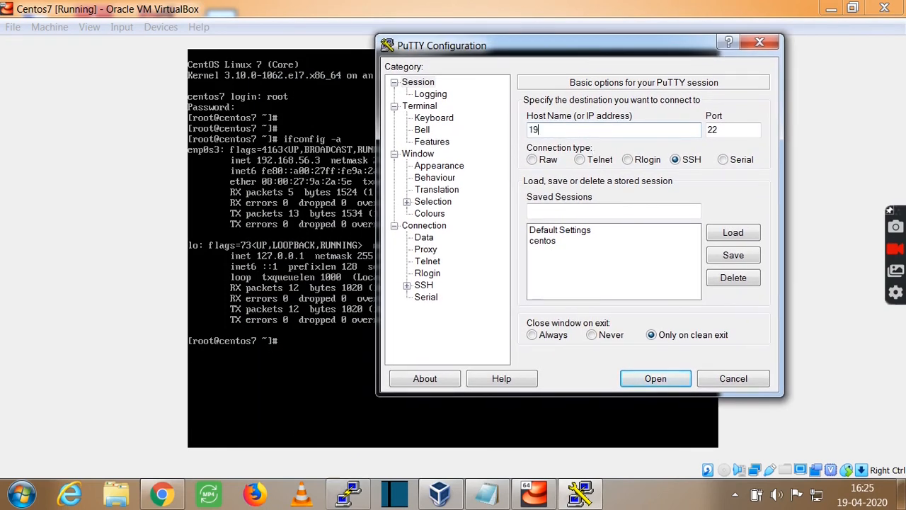
pyautogui.write('2.168.56.3')
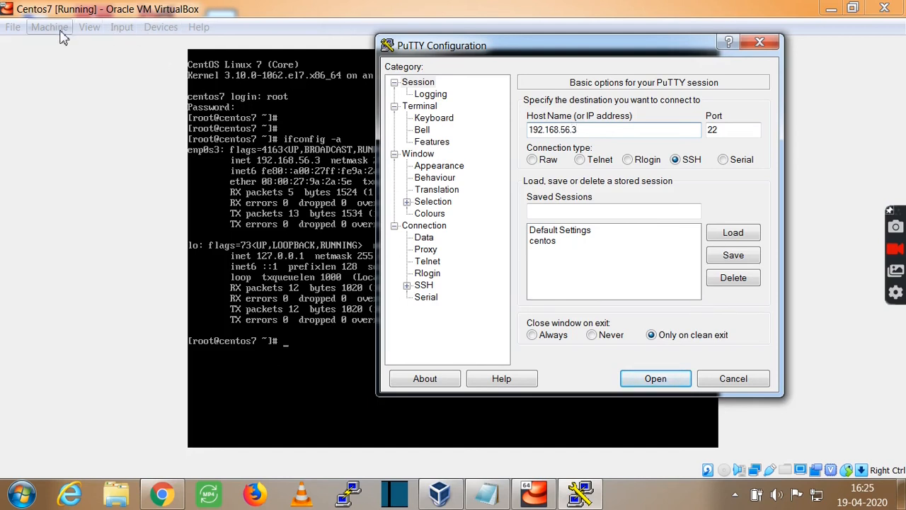
# Check the global VirtualBox network preferences and close them without changes.
pyautogui.click(12, 26)
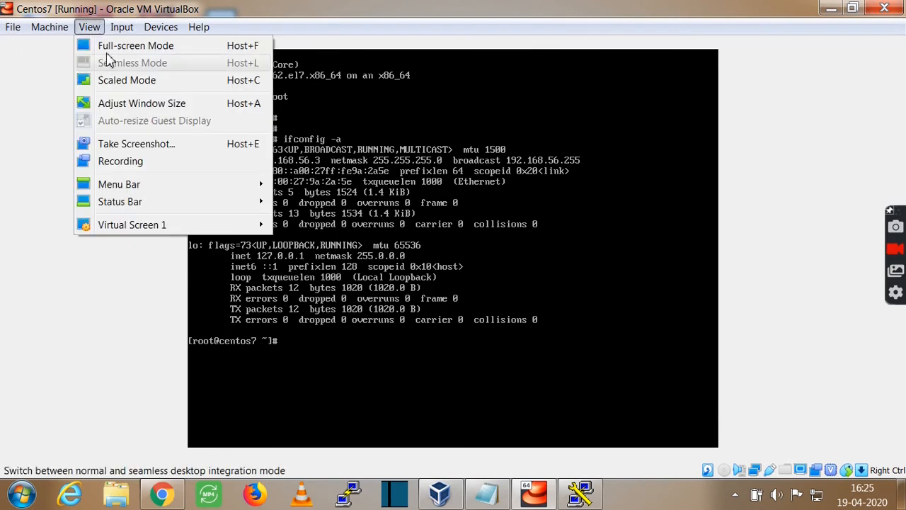
pyautogui.moveTo(24, 31)
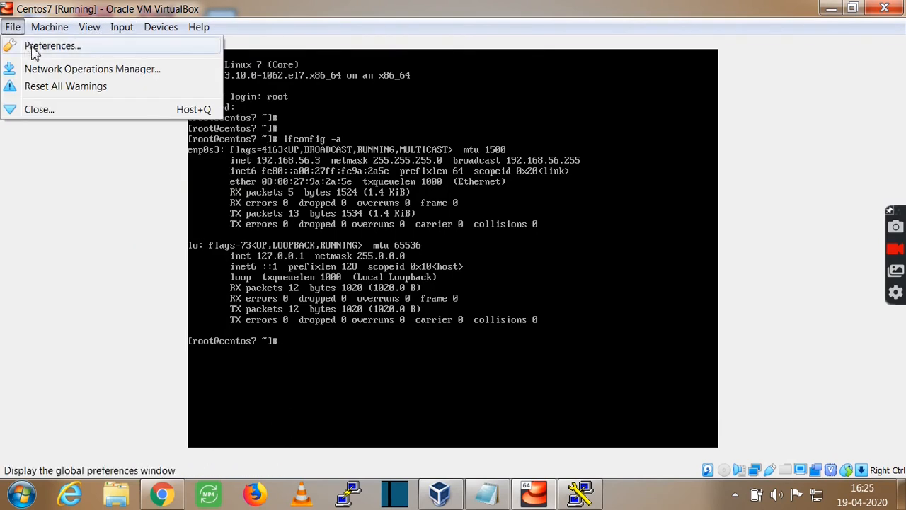
pyautogui.click(55, 47)
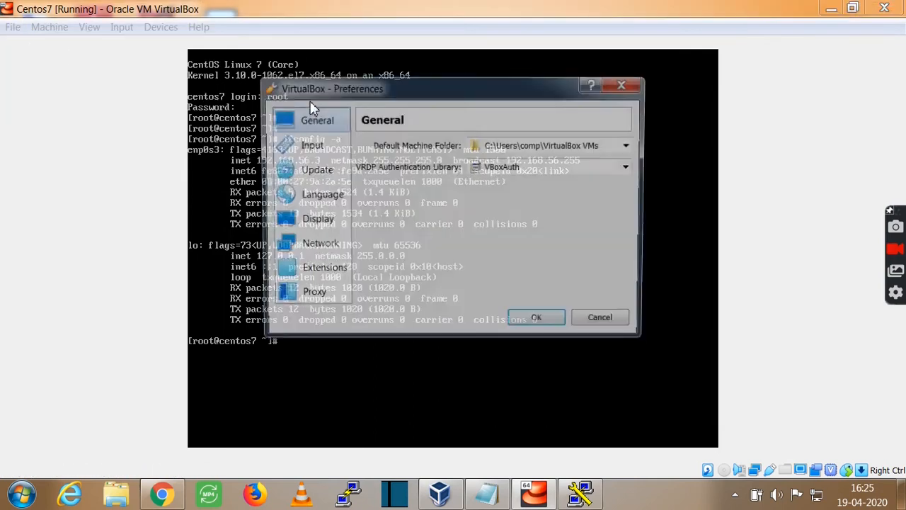
pyautogui.click(319, 248)
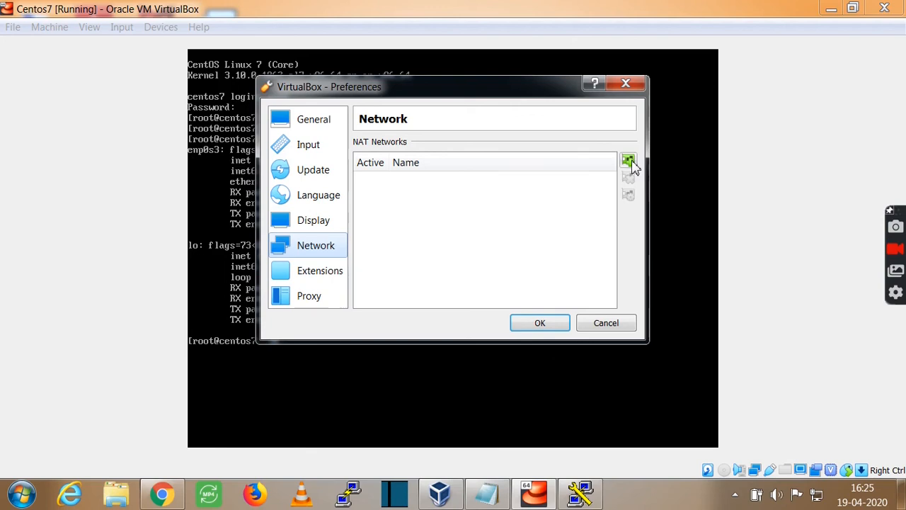
pyautogui.click(604, 323)
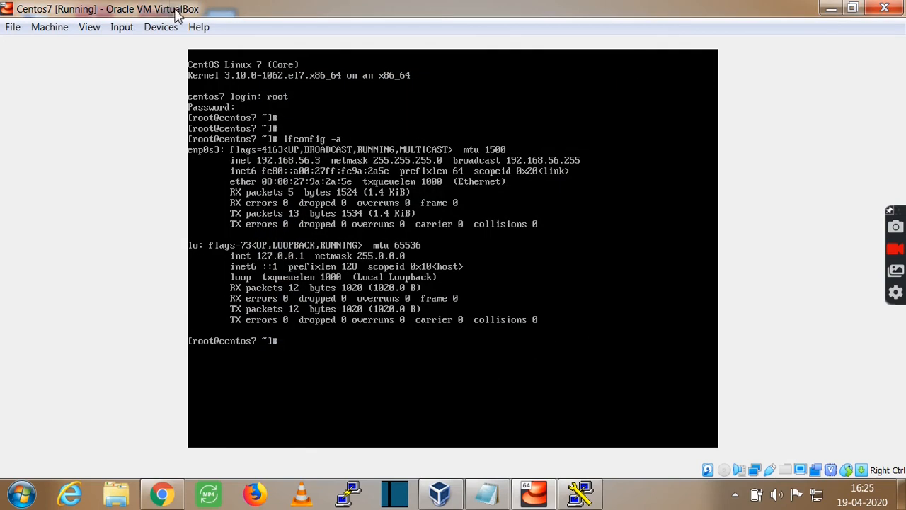
# Attach the VM's Adapter 1 to the Host-only Adapter and save the network settings.
pyautogui.click(163, 27)
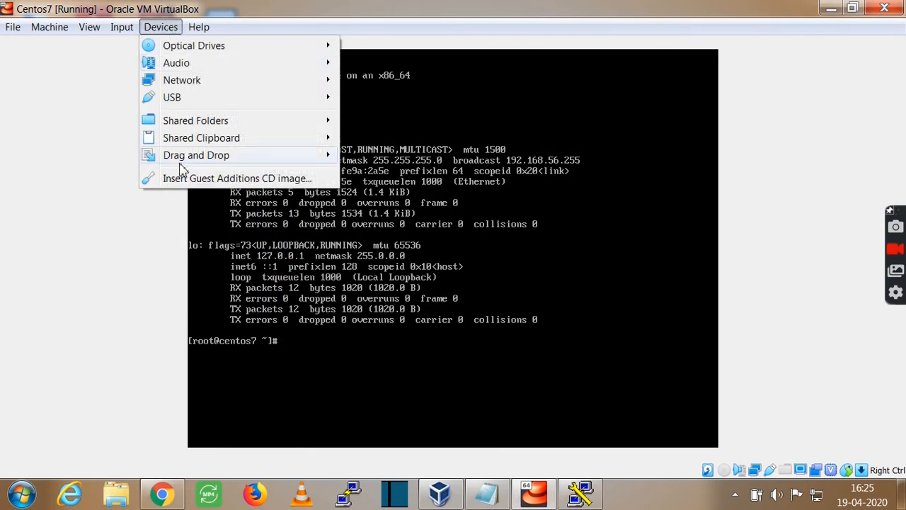
pyautogui.moveTo(177, 83)
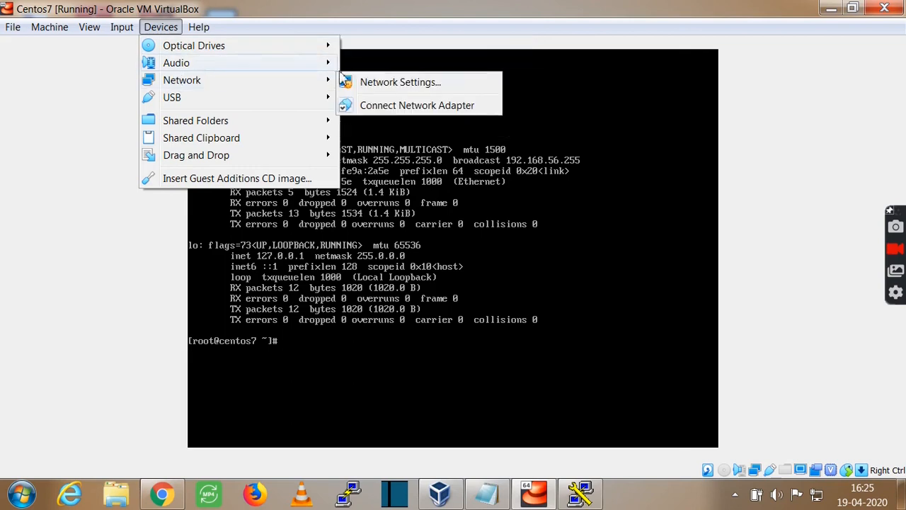
pyautogui.click(389, 79)
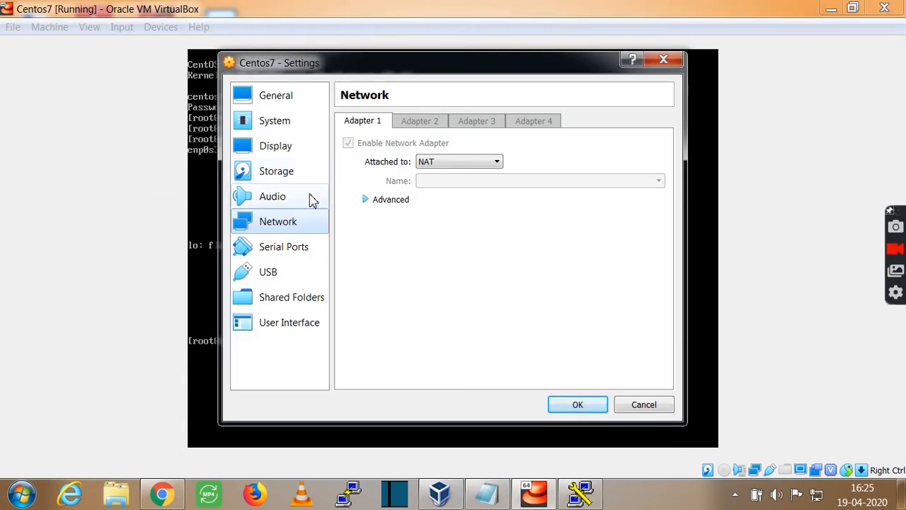
pyautogui.click(453, 162)
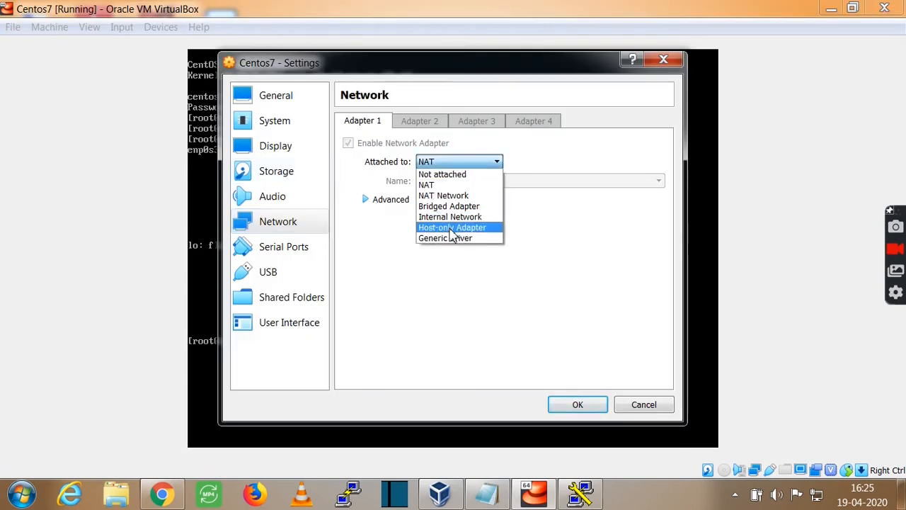
pyautogui.click(454, 228)
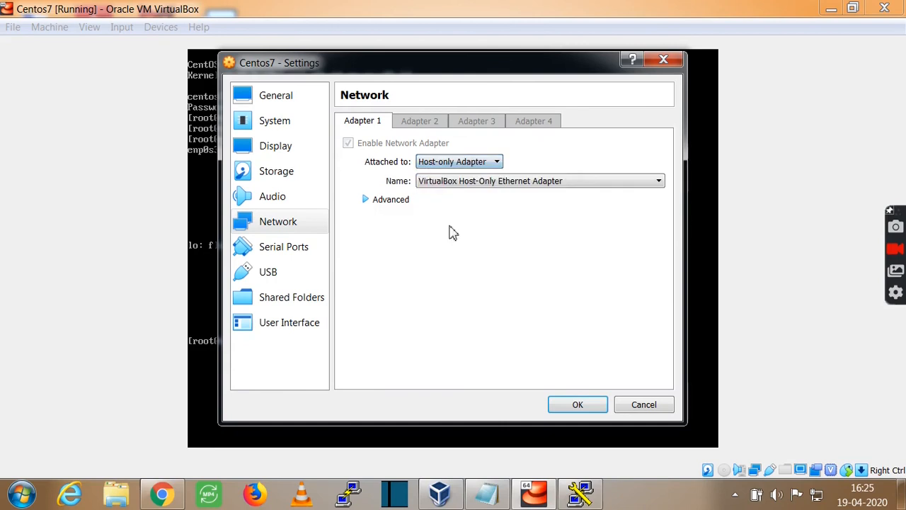
pyautogui.click(581, 406)
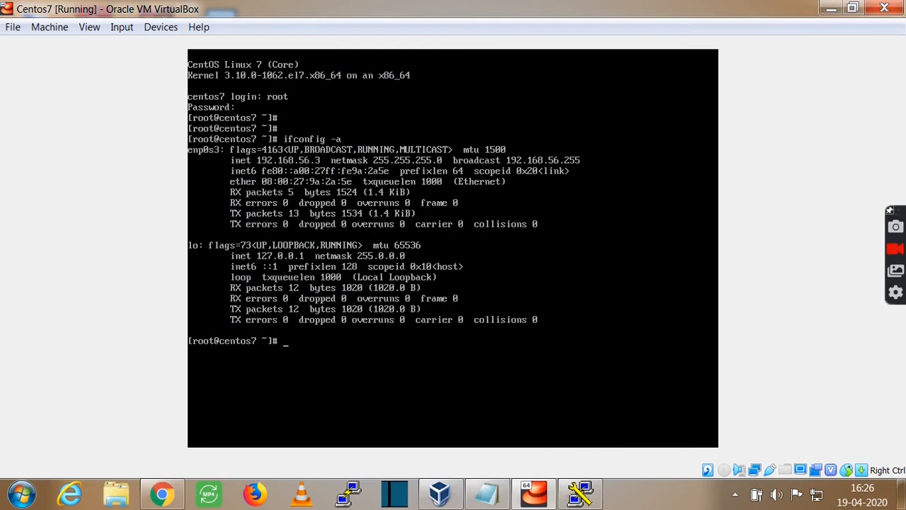
# Open an SSH connection to 192.168.56.3, trust the new host key, and maximize the terminal.
pyautogui.click(581, 494)
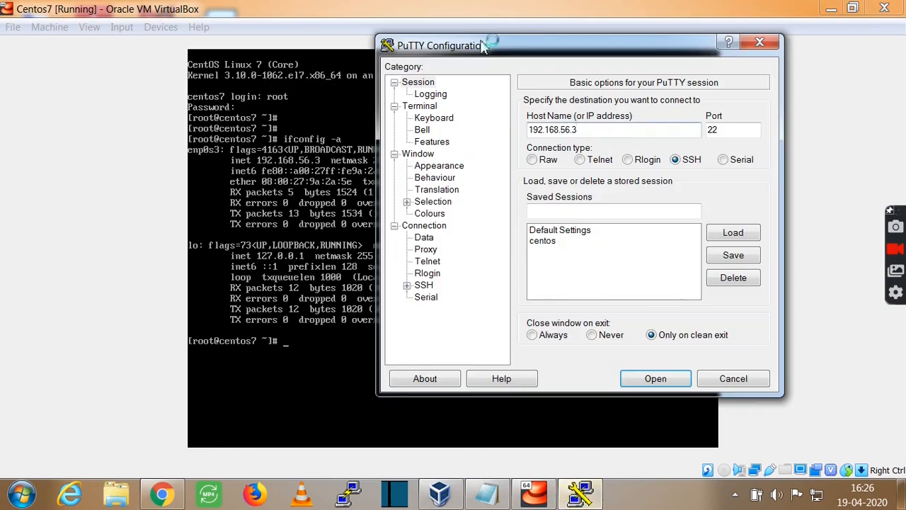
pyautogui.click(653, 379)
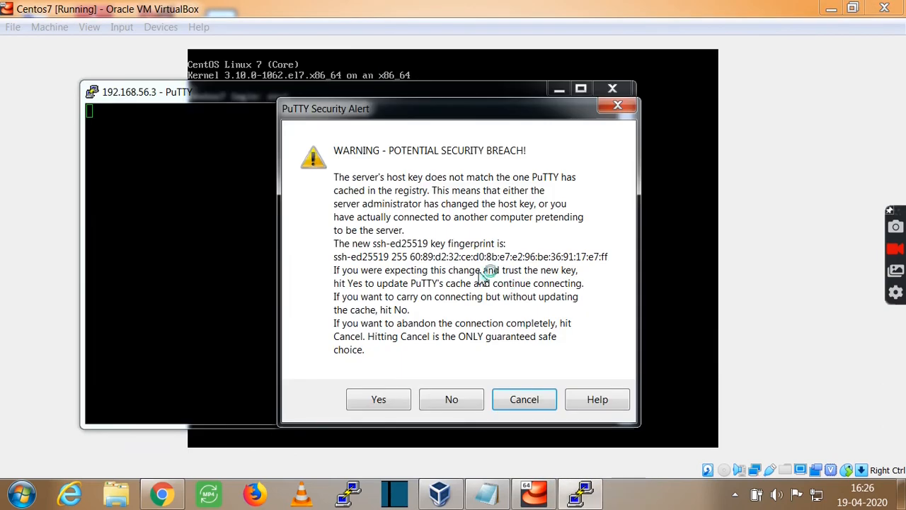
pyautogui.click(379, 399)
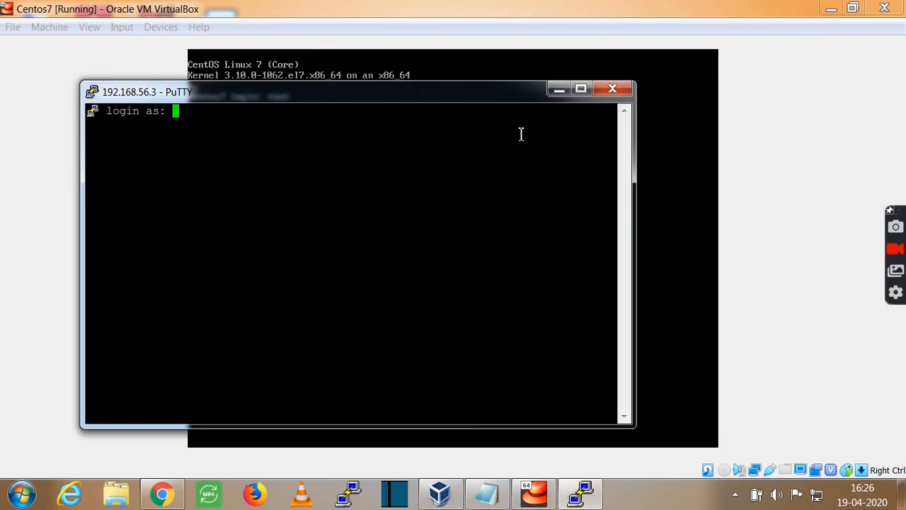
pyautogui.click(579, 90)
# Log in as root with the account password, then minimize the terminal to reveal the VM console.
pyautogui.write('r')
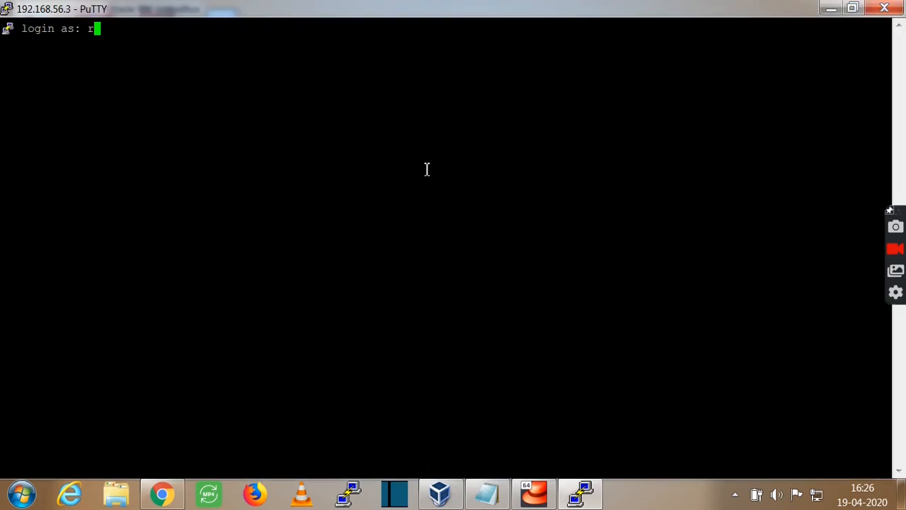
pyautogui.write('oot')
pyautogui.press('Return')
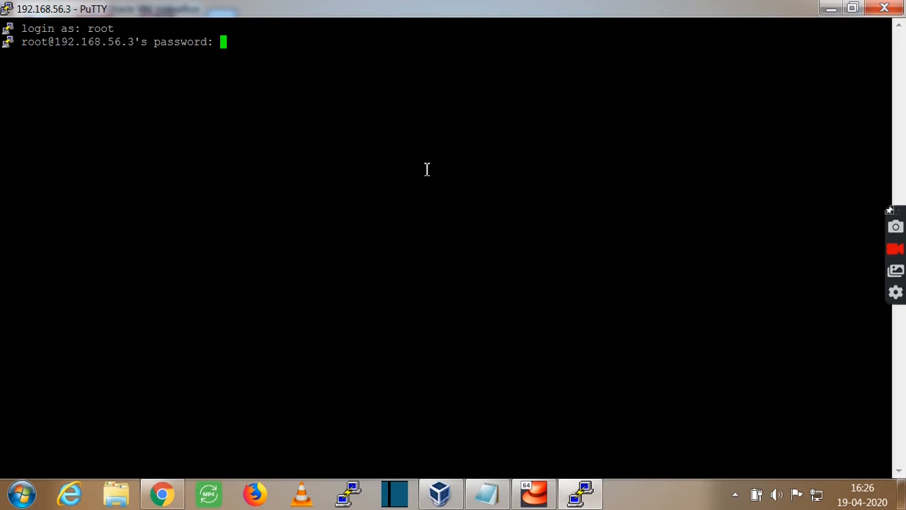
pyautogui.press('Return')
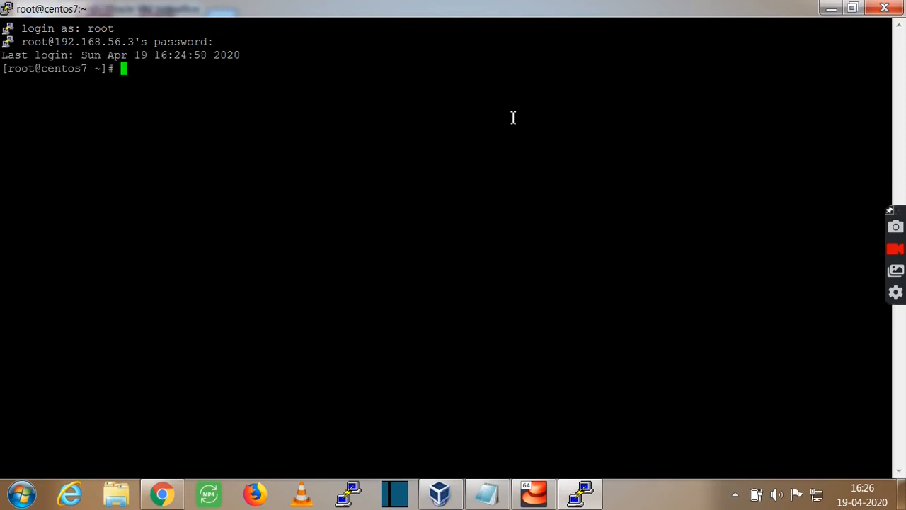
pyautogui.click(832, 7)
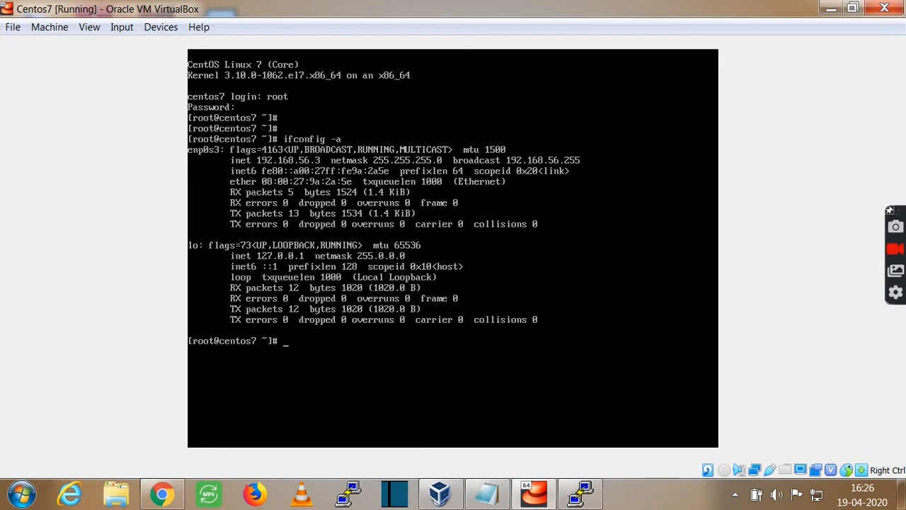
# Check the VM console, then bring the PuTTY SSH terminal back to the front.
pyautogui.click(582, 494)
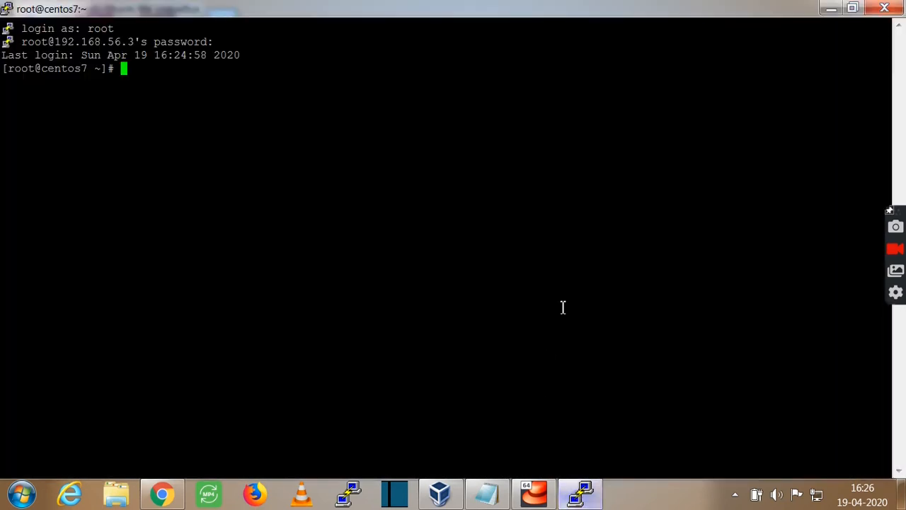
pyautogui.click(832, 7)
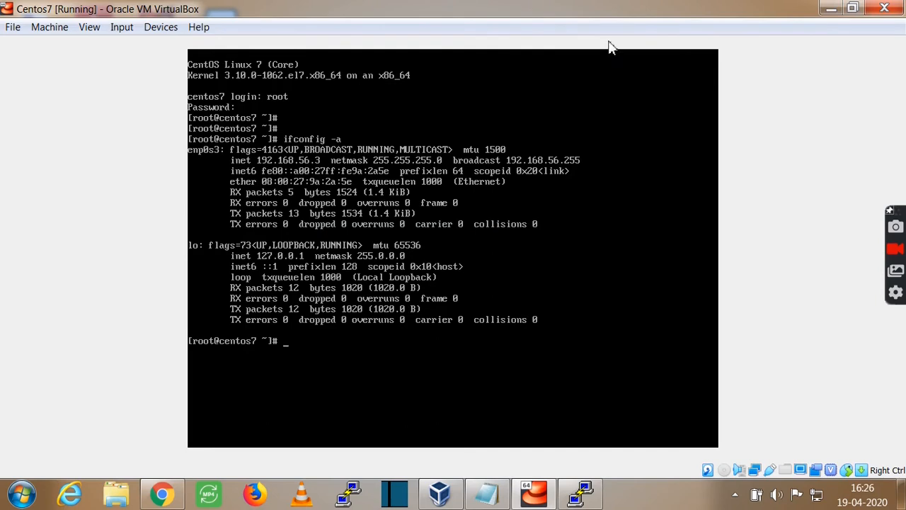
pyautogui.click(831, 7)
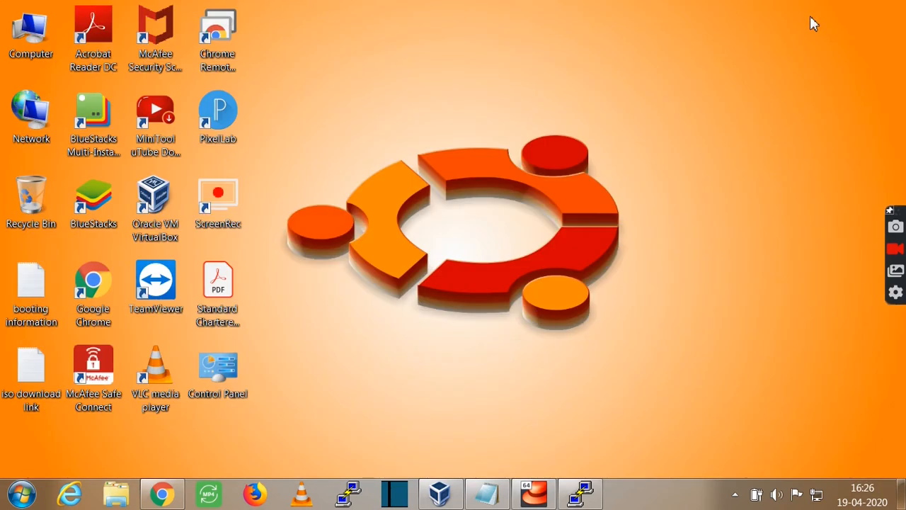
pyautogui.click(582, 494)
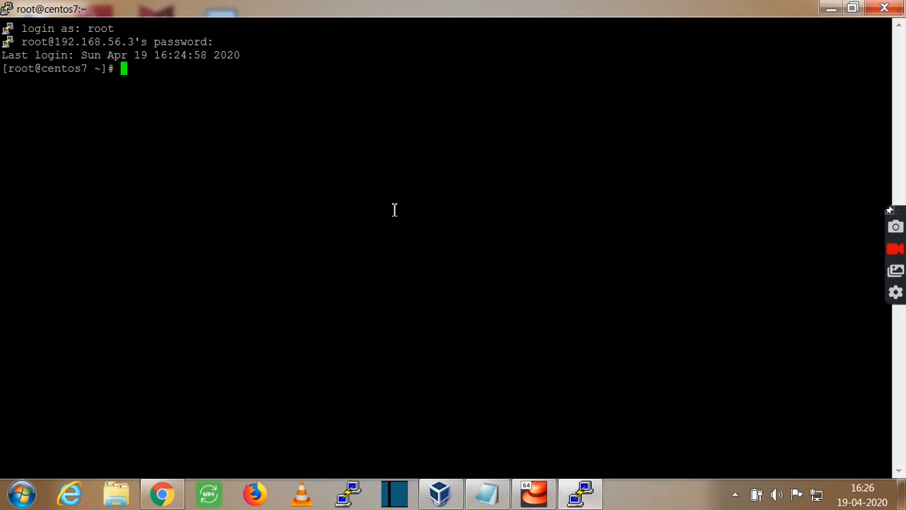
# Run cat /etc/centos-release to display CentOS 7.7.1908, then log out with Ctrl+D.
pyautogui.press('Return')
pyautogui.press('Return')
pyautogui.press('Return')
pyautogui.write('car')
pyautogui.press('BackSpace')
pyautogui.write('t /etc/ce')
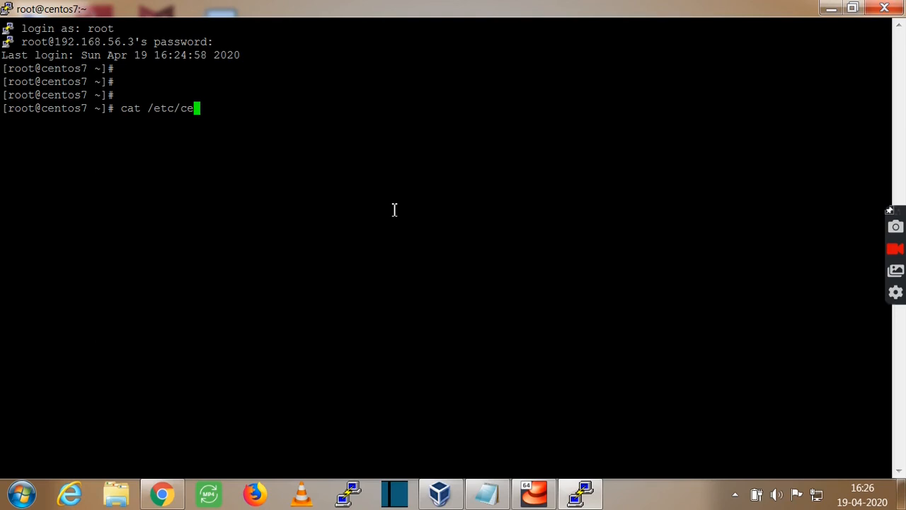
pyautogui.write('nt')
pyautogui.press('Tab')
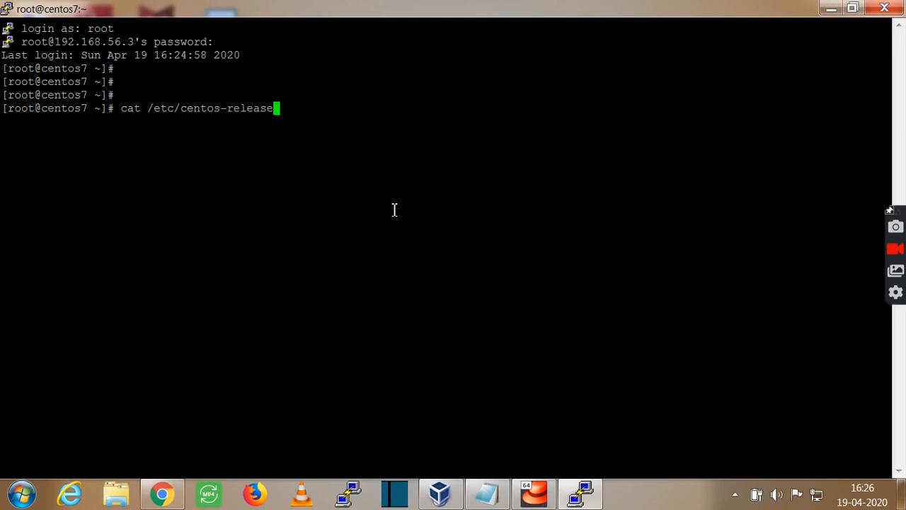
pyautogui.press('Return')
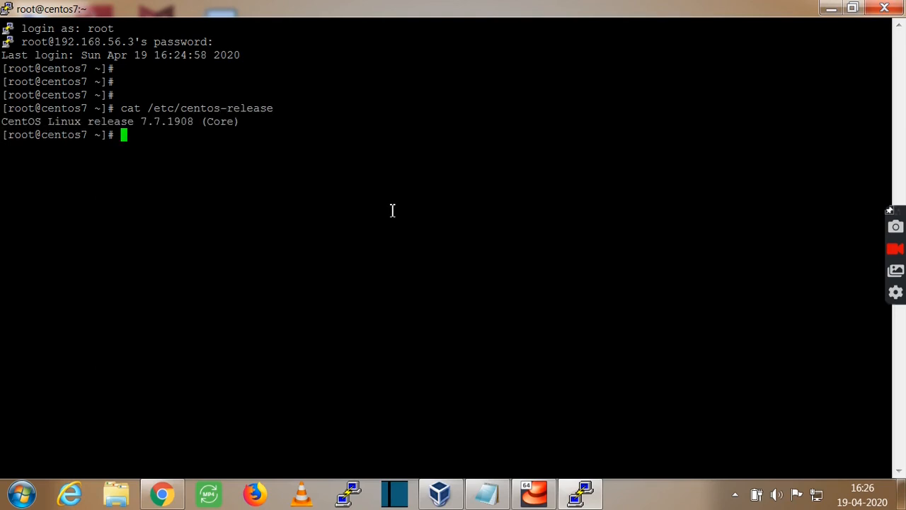
pyautogui.hotkey('ctrl', 'd')
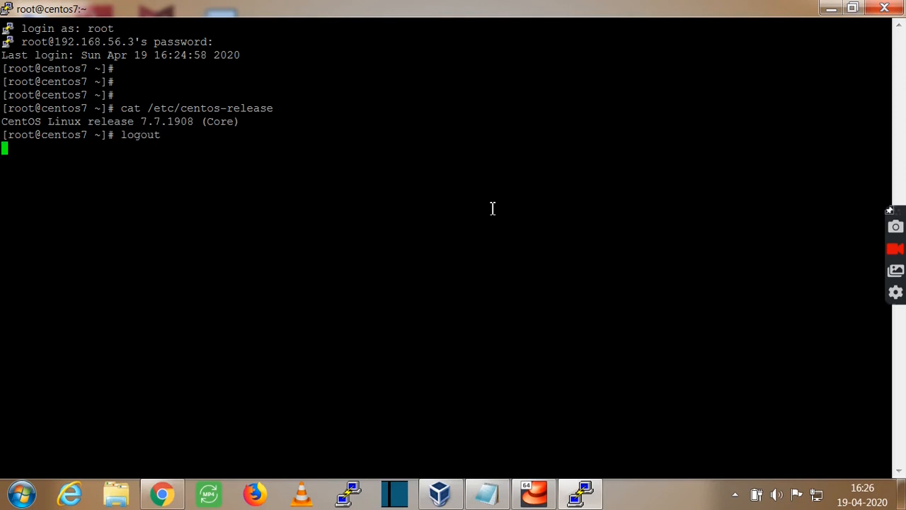